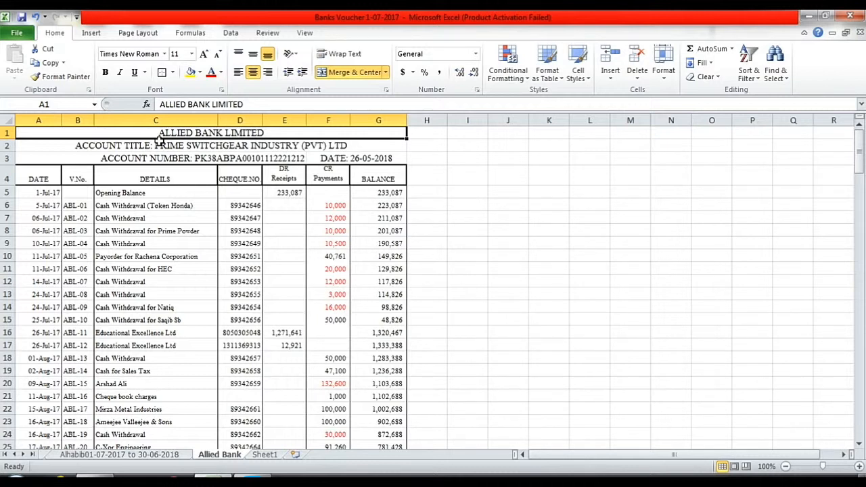
On Sheet1, enter 'Bank Al Habib Limited' in row 2, merged across A–G, bold 16 pt.
drag(160, 136, 169, 394)
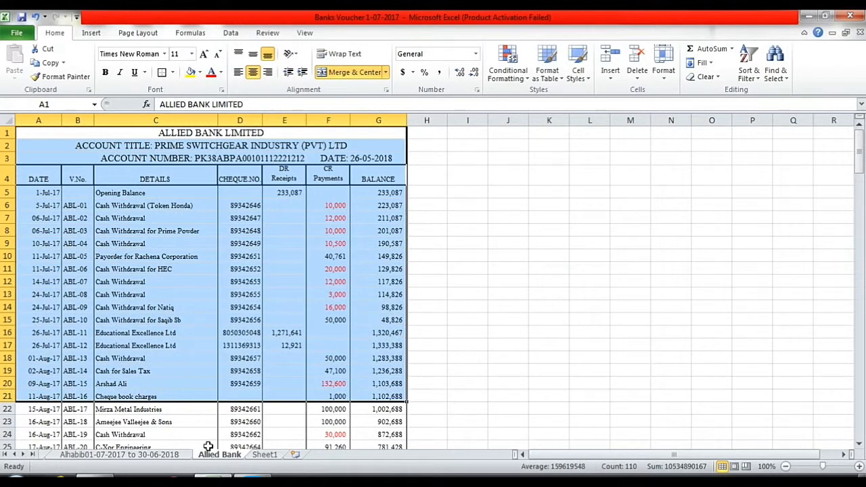
click(264, 455)
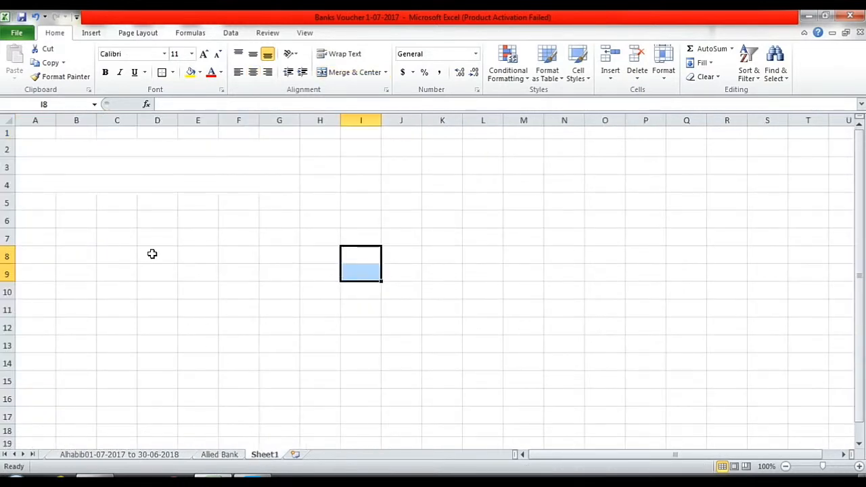
click(96, 151)
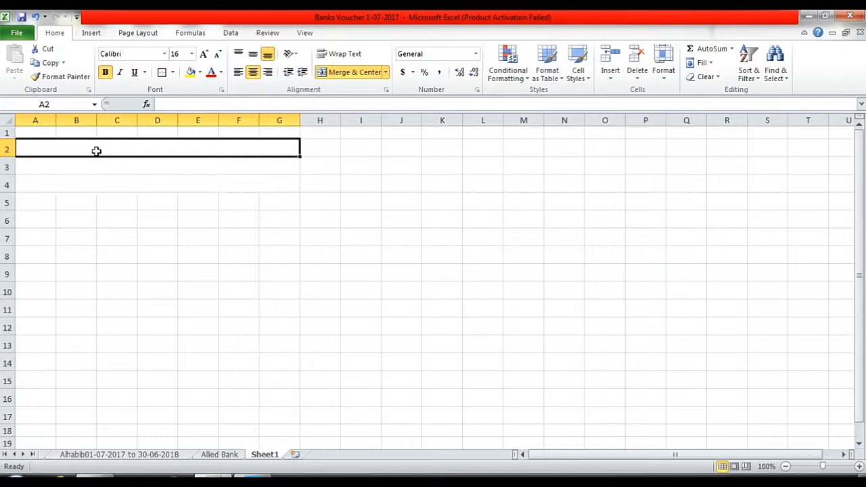
text(Ban)
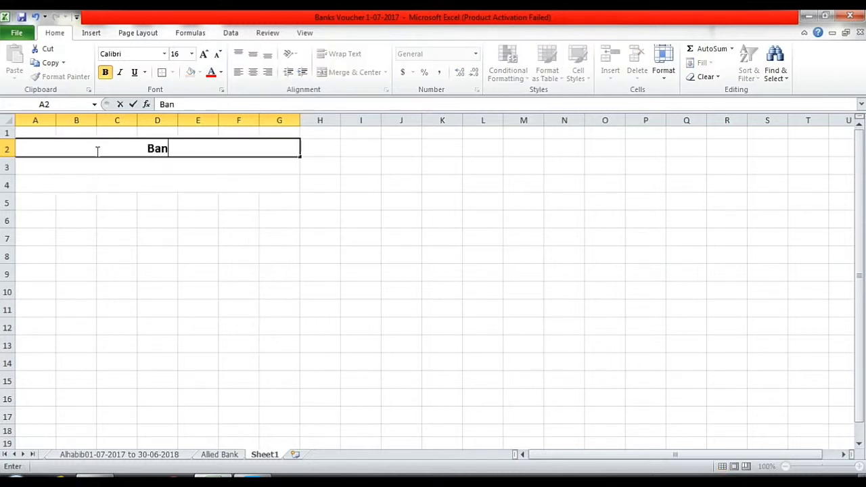
text(k Al )
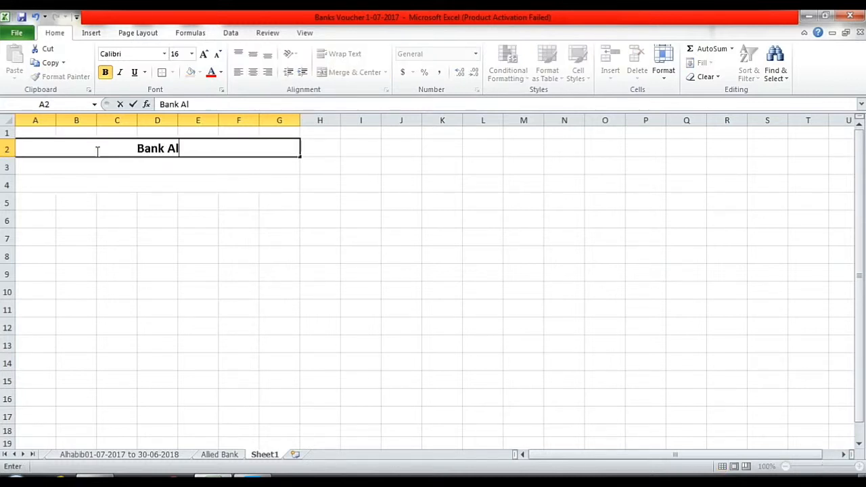
text(Ha)
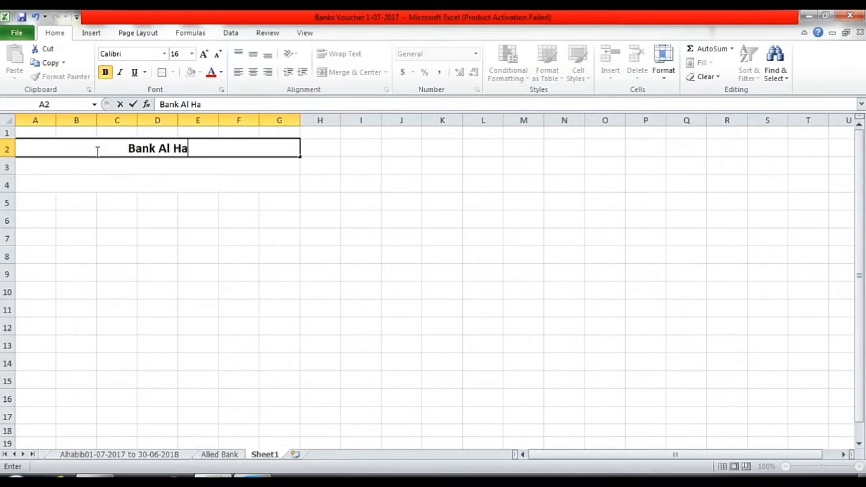
text(bib)
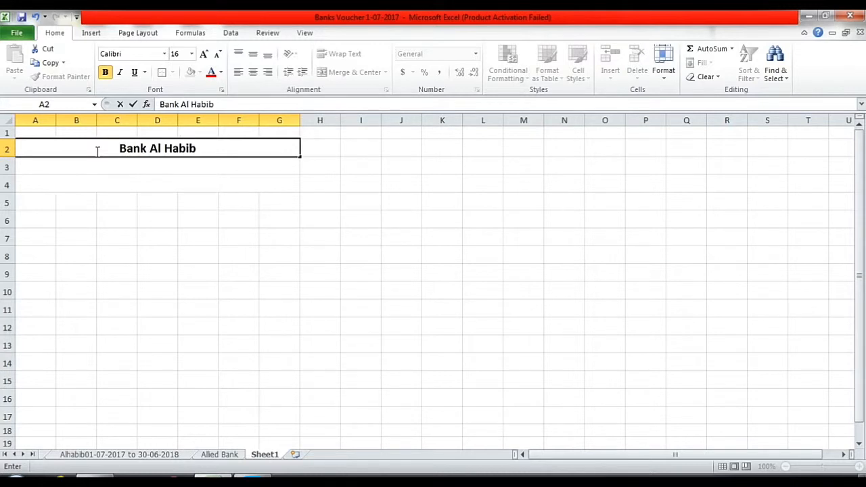
text( Limited)
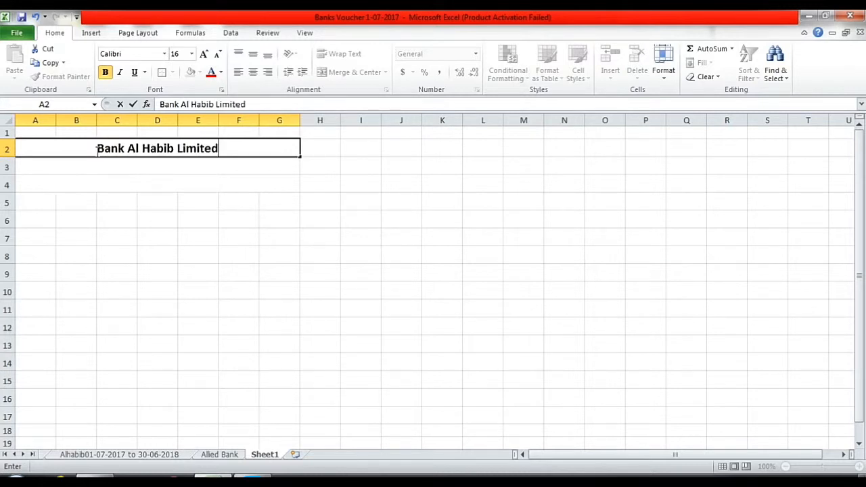
key(Return)
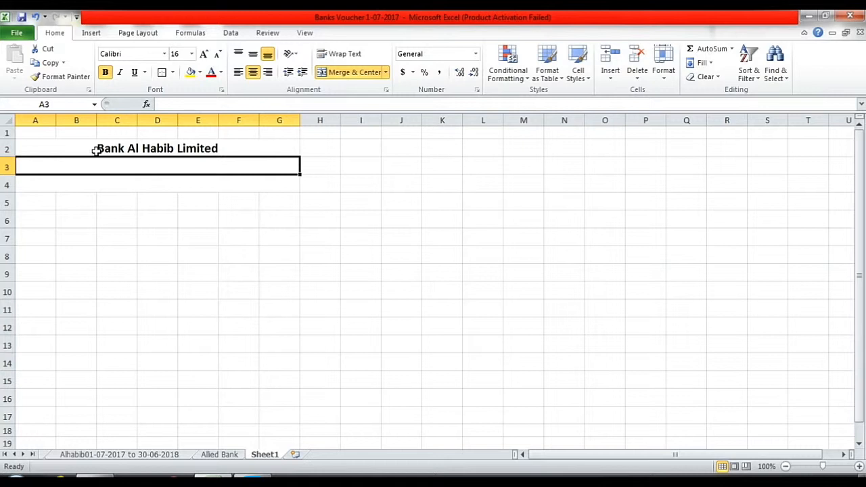
Enter the company's account title line in row 3 and the 'A/c No.' line with its account number in row 4.
text(A)
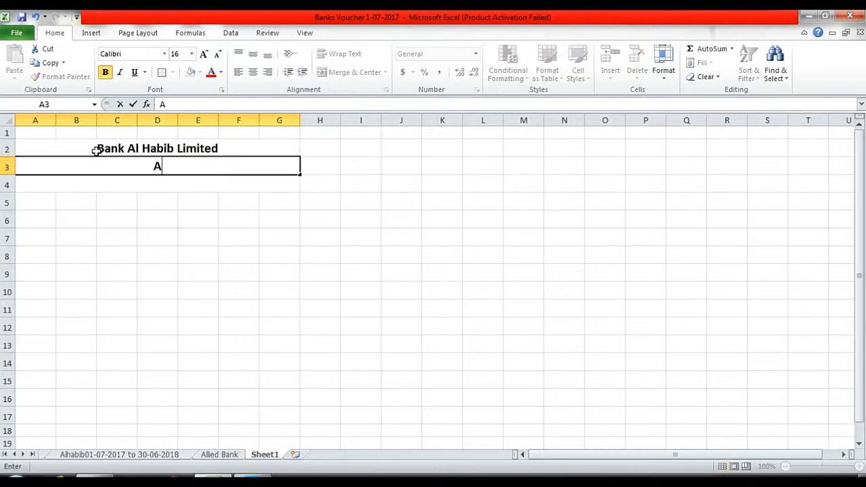
text(/c Title: Qai)
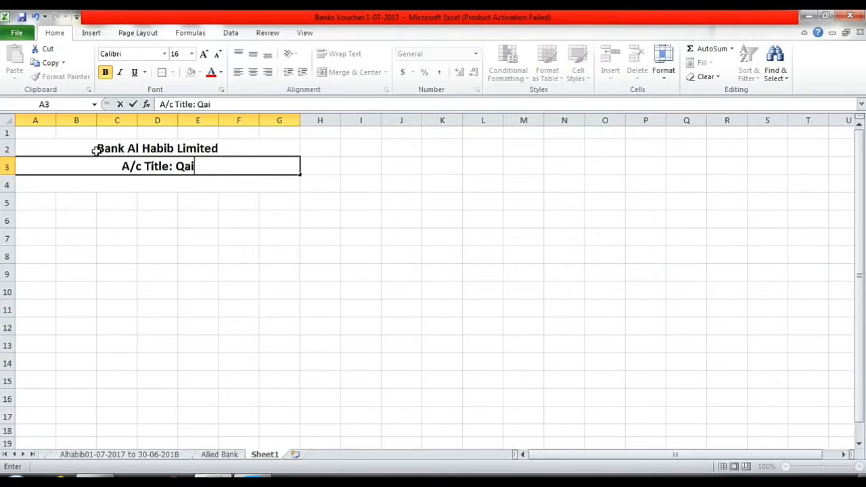
text(sar )
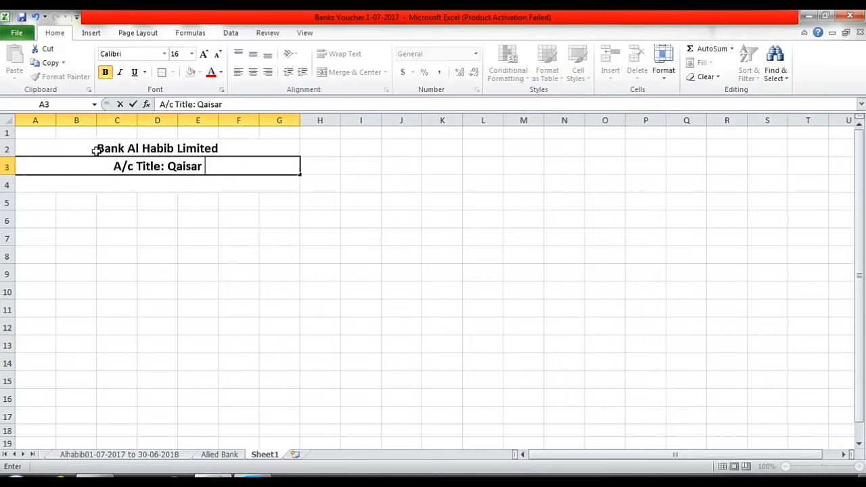
text(& Co.)
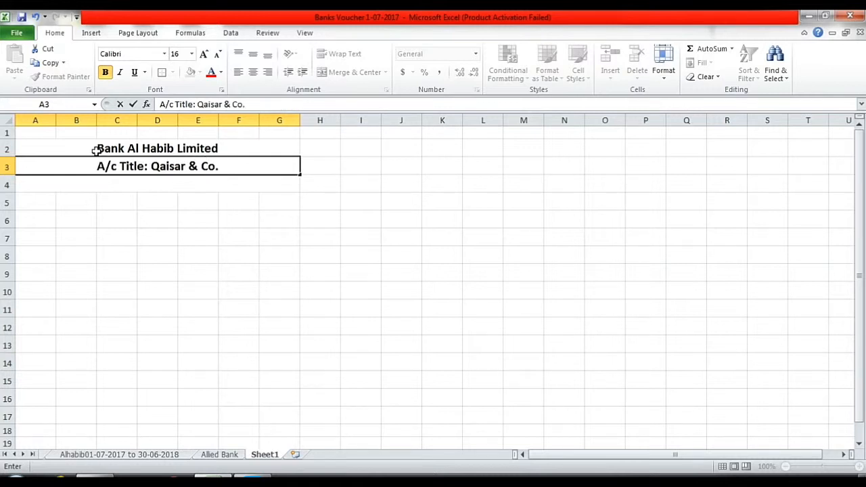
text( (P)
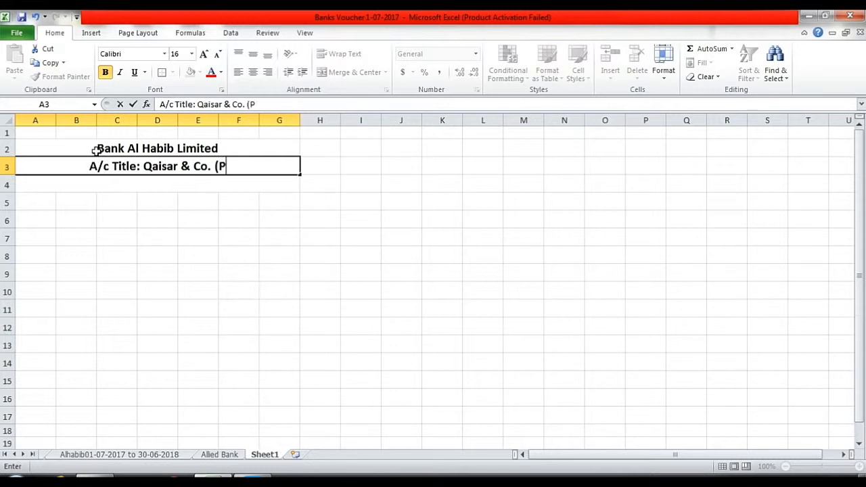
text(vt)
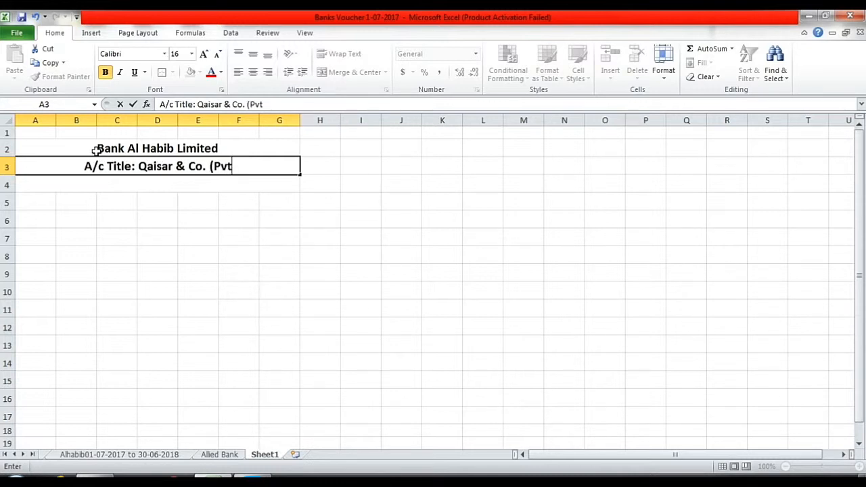
text(.) Lt)
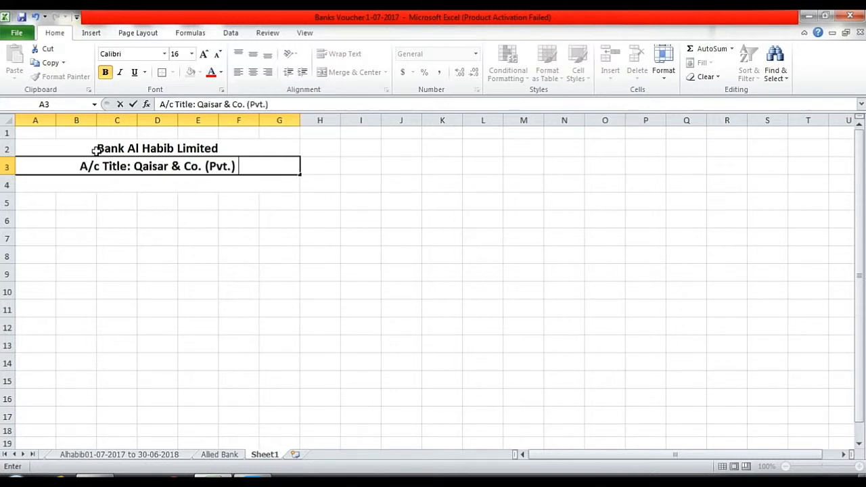
text(d)
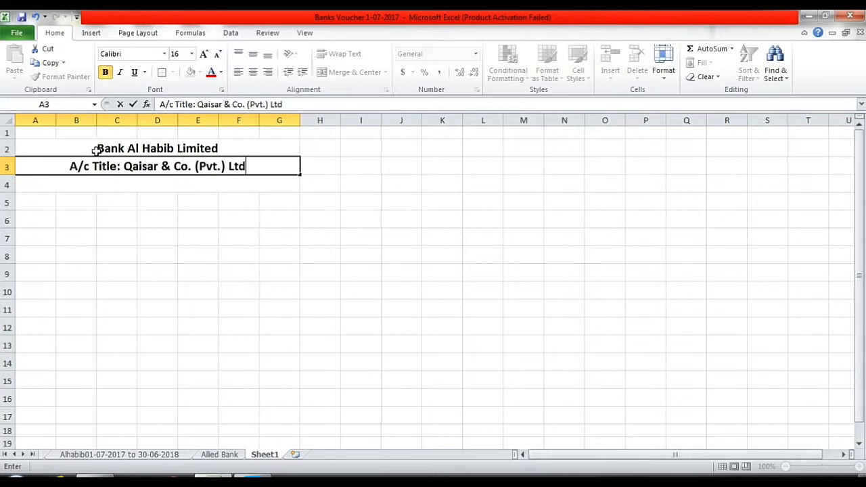
key(Return)
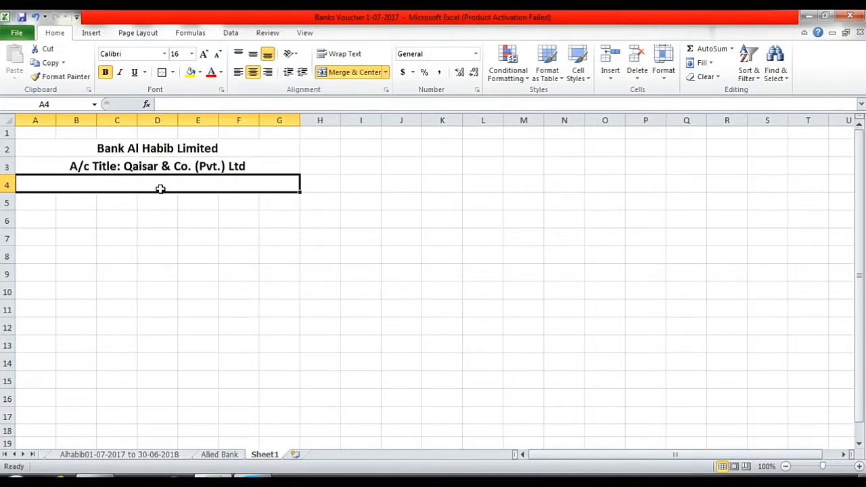
text(A/)
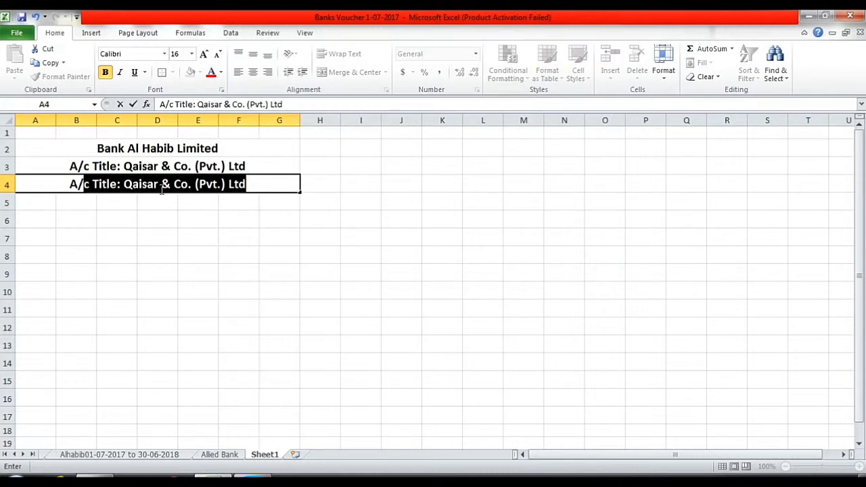
text(c No.)
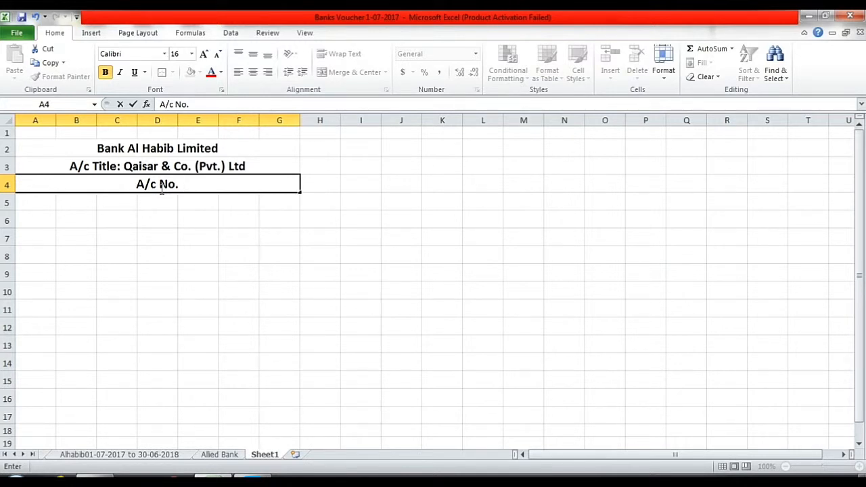
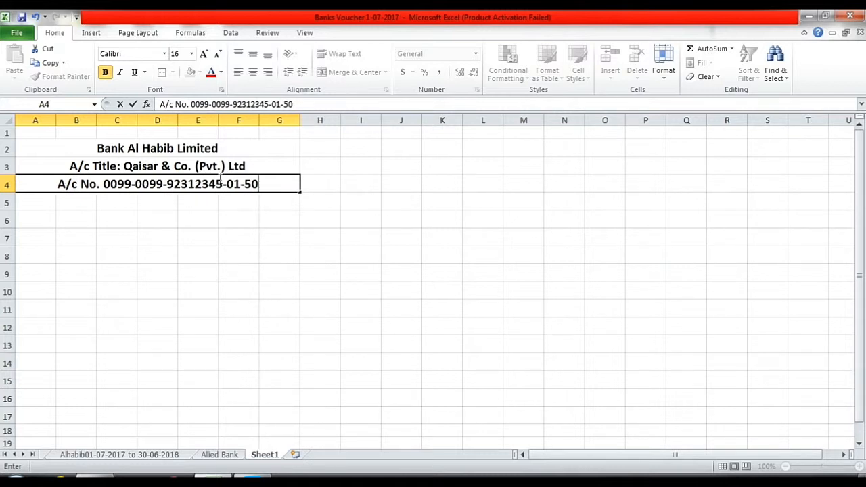
click(208, 203)
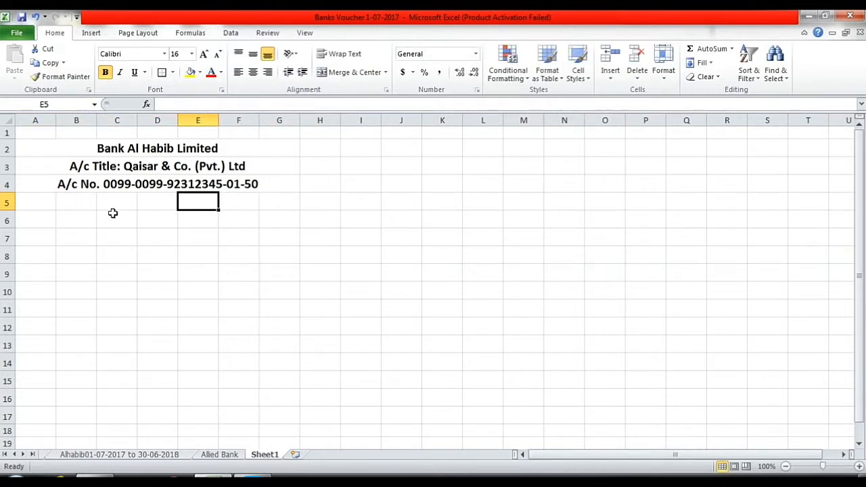
Enter the headings Date, V.No., Details and Cheq No. in A6 to D6.
click(42, 202)
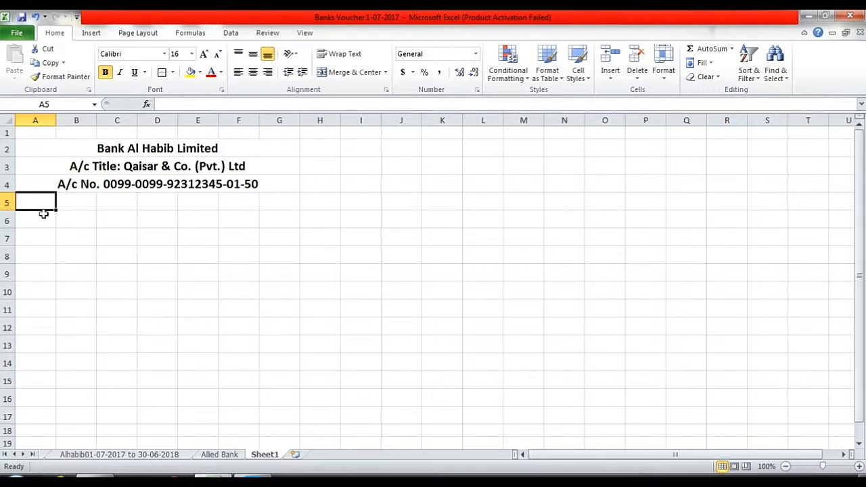
click(43, 218)
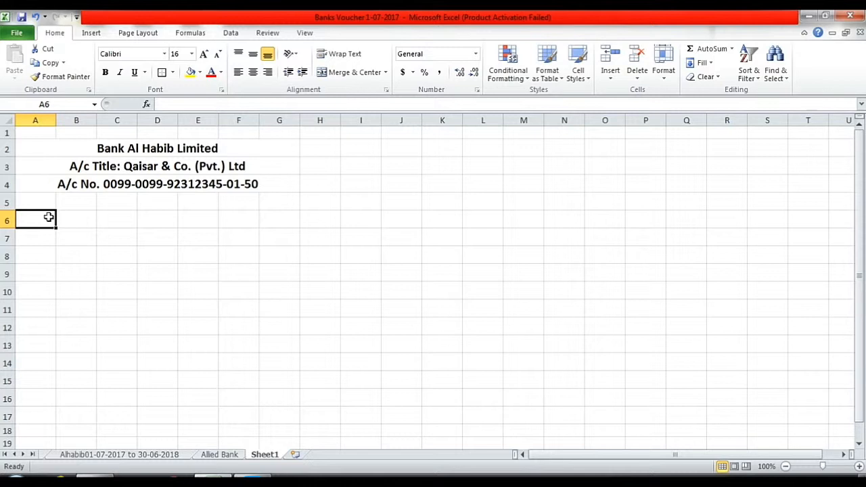
text(Date)
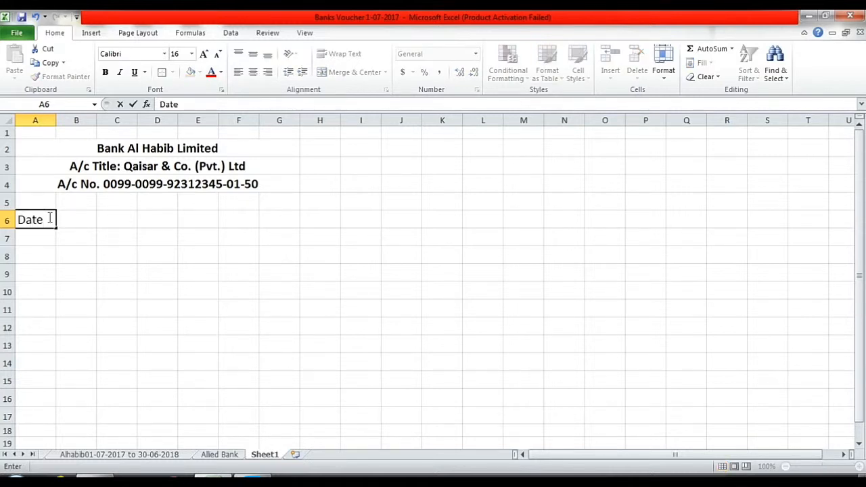
key(Tab)
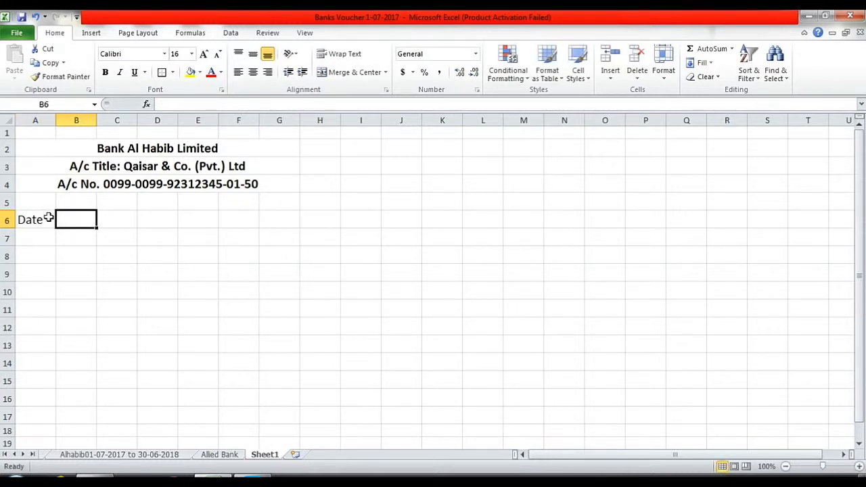
text(V)
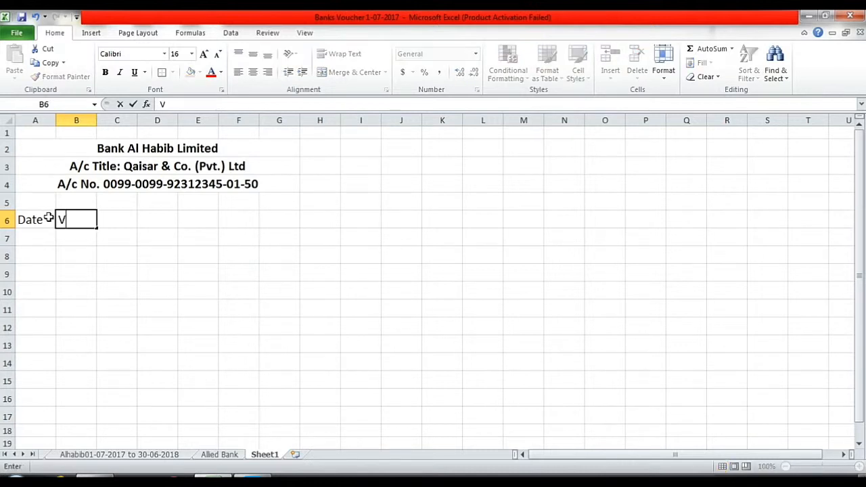
text(.No.)
key(Tab)
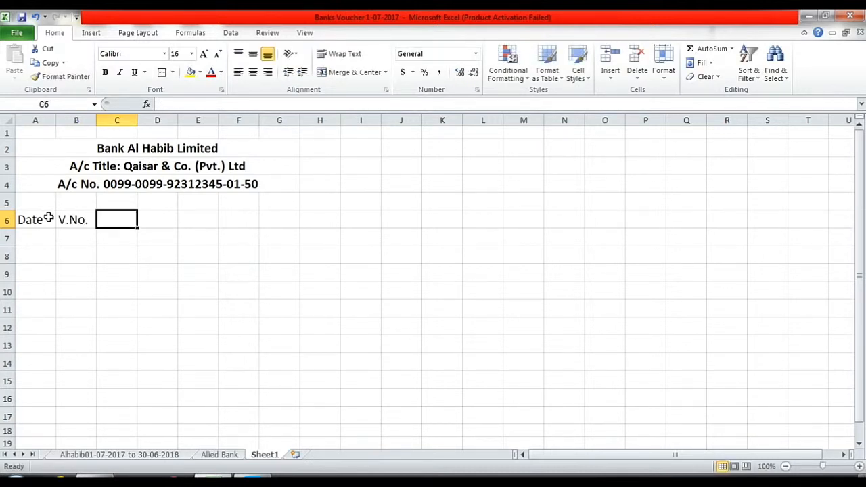
text(D)
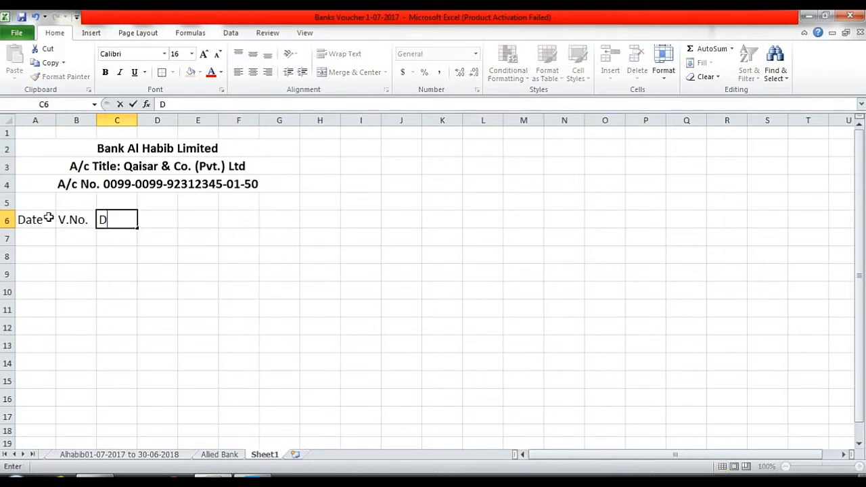
text(etails)
key(Tab)
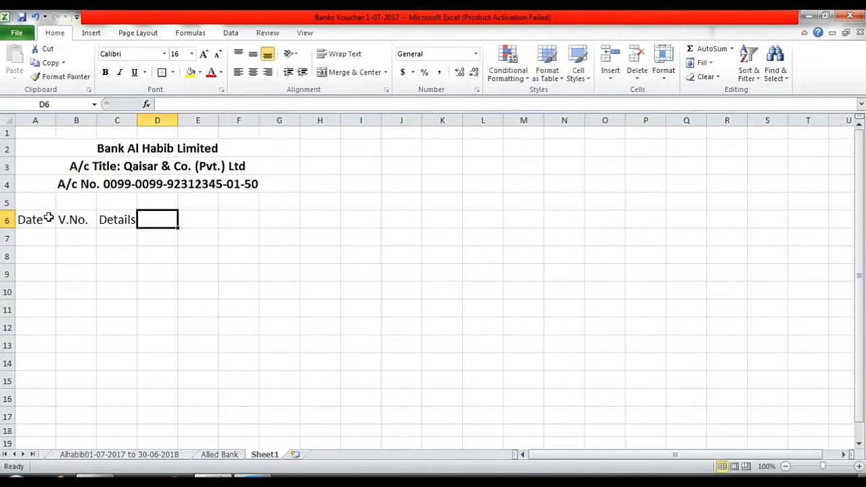
text(Ch)
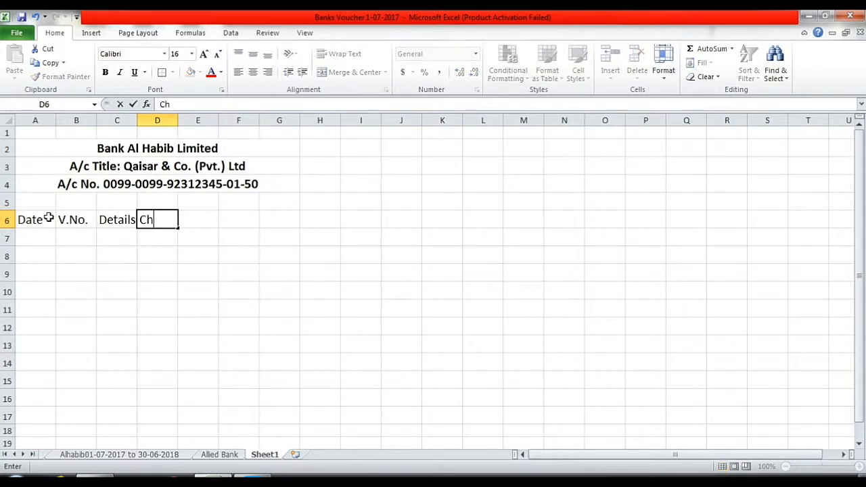
text(eq No.)
key(Tab)
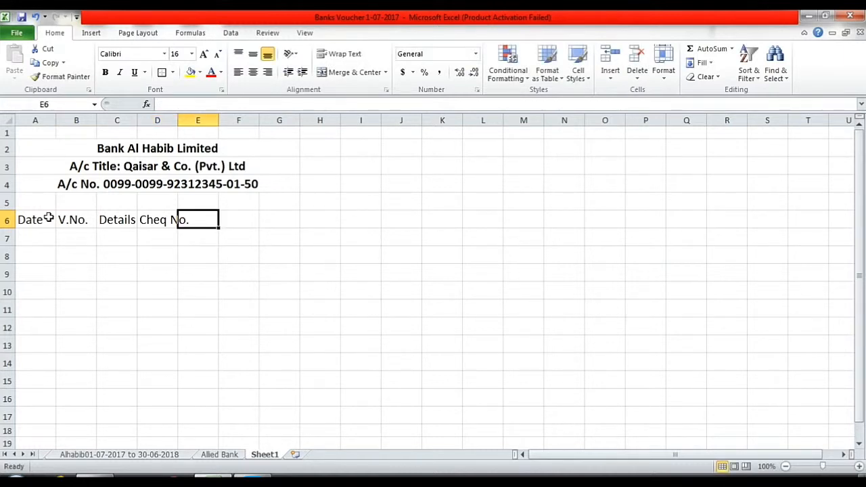
Add the two-line headings DR Amount, CR Amount and DR CR in E6 to G6, and start Balance in H6.
text(DR)
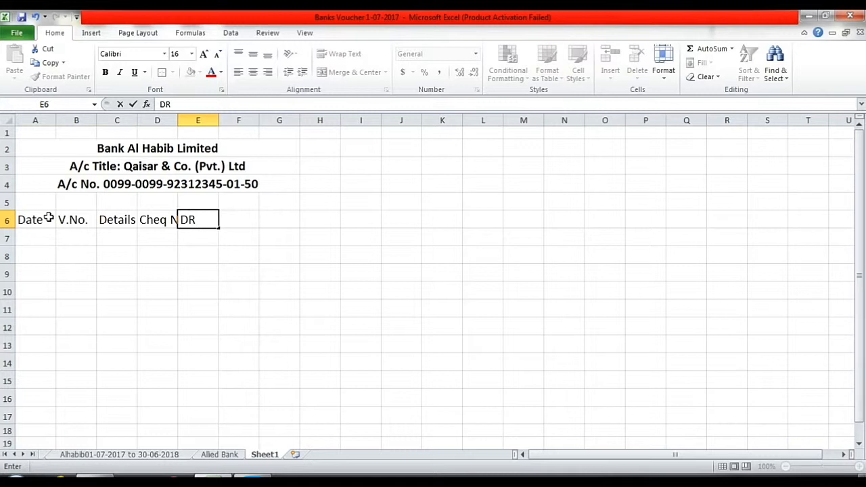
key(alt+Return)
text(Amount)
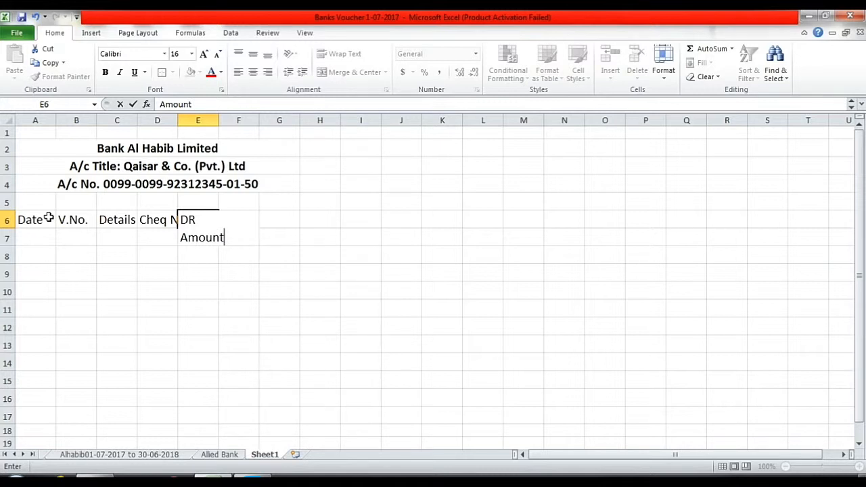
key(Tab)
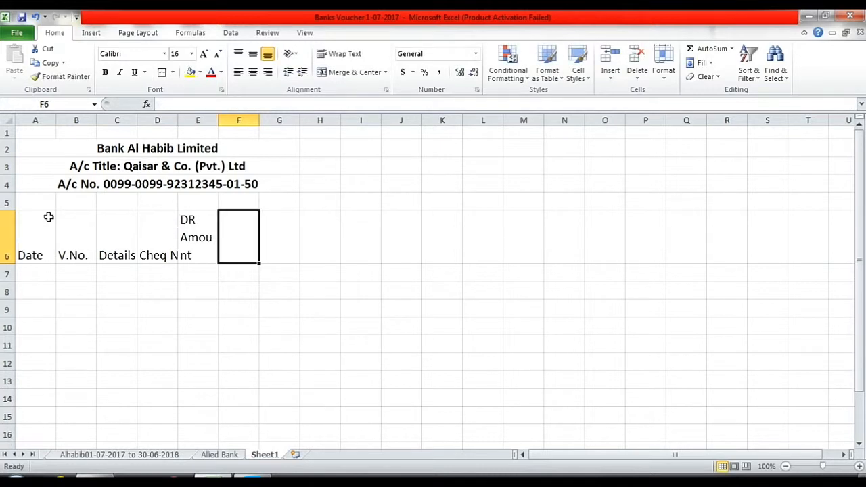
text(C)
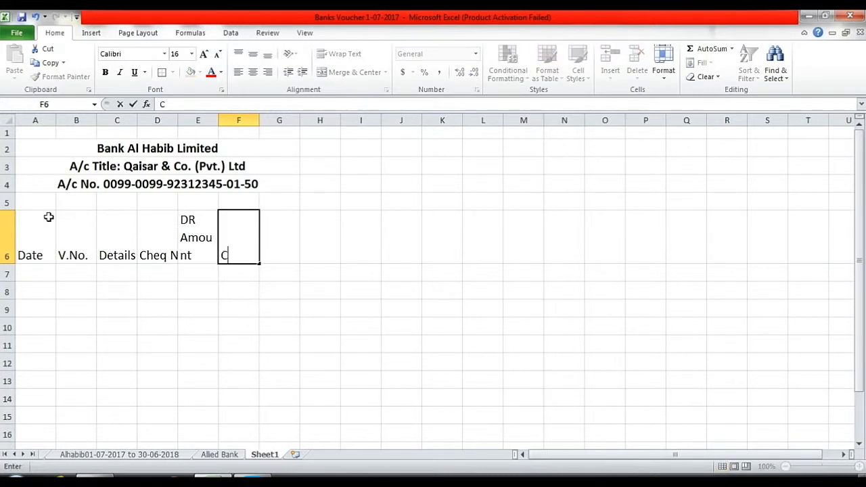
text(R)
key(alt+Return)
text(Amount)
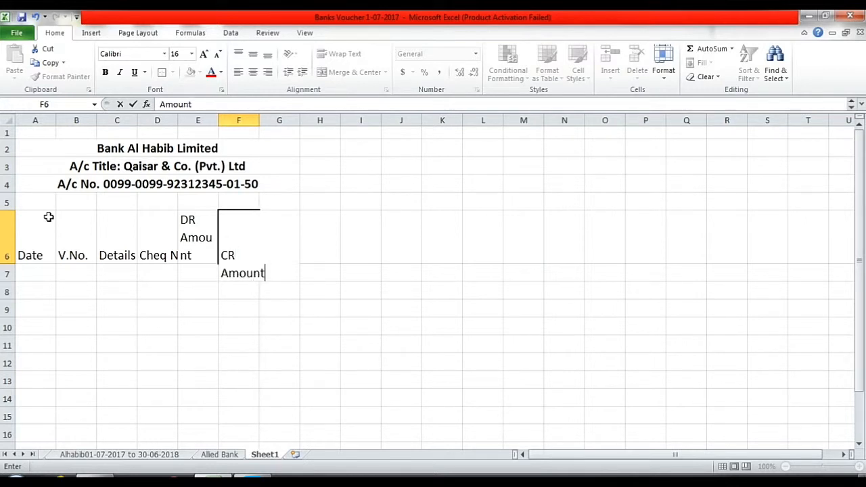
key(Tab)
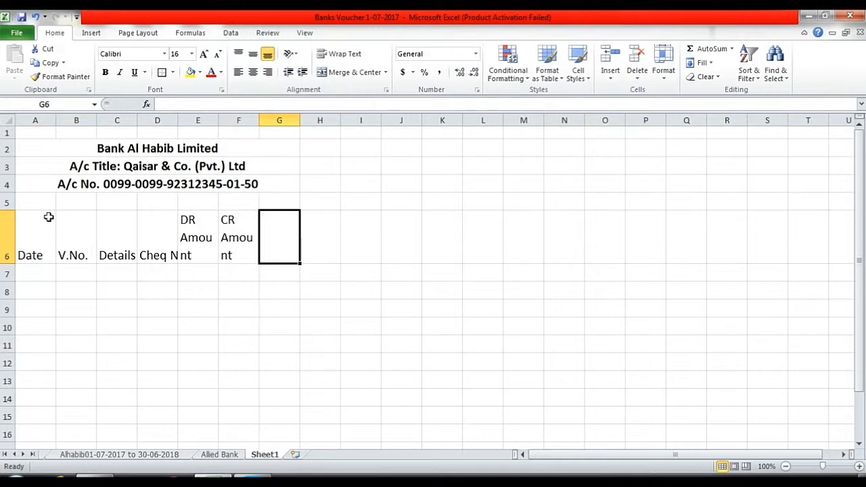
text(DR)
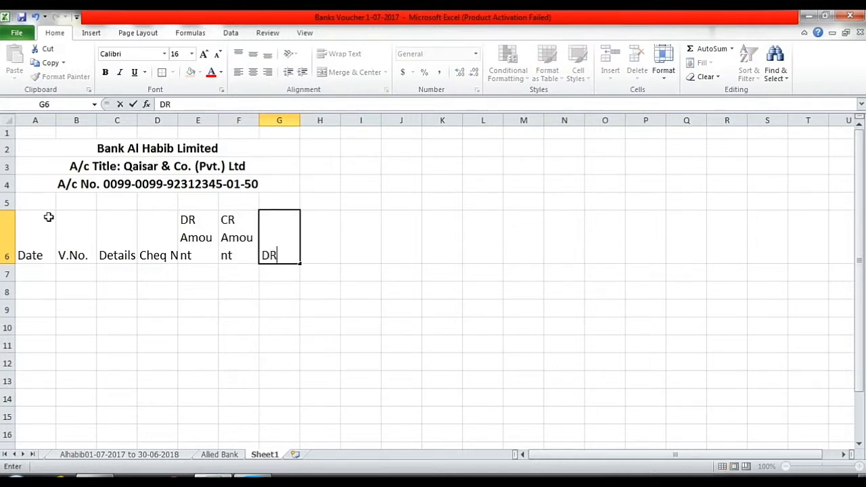
key(alt)
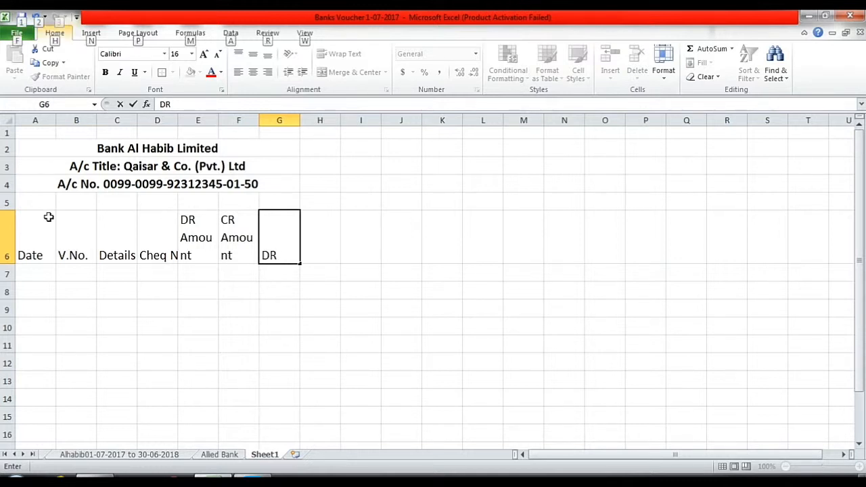
click(286, 250)
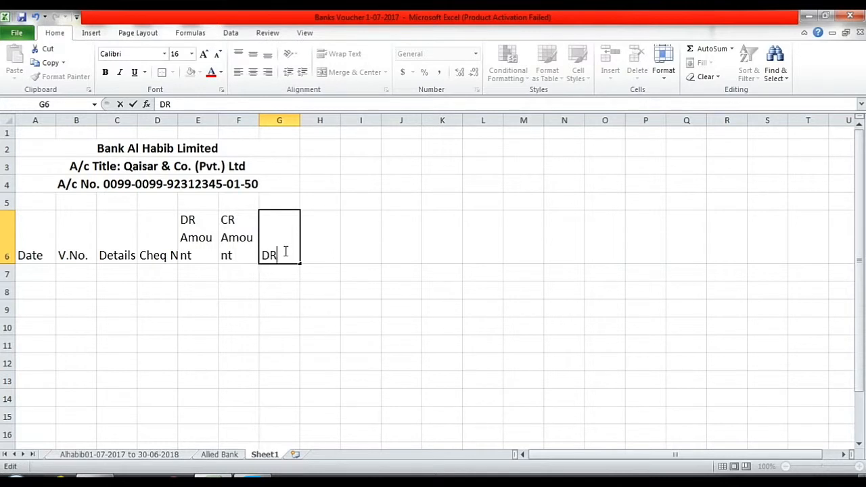
key(alt+Return)
text(CR)
click(286, 252)
key(Tab)
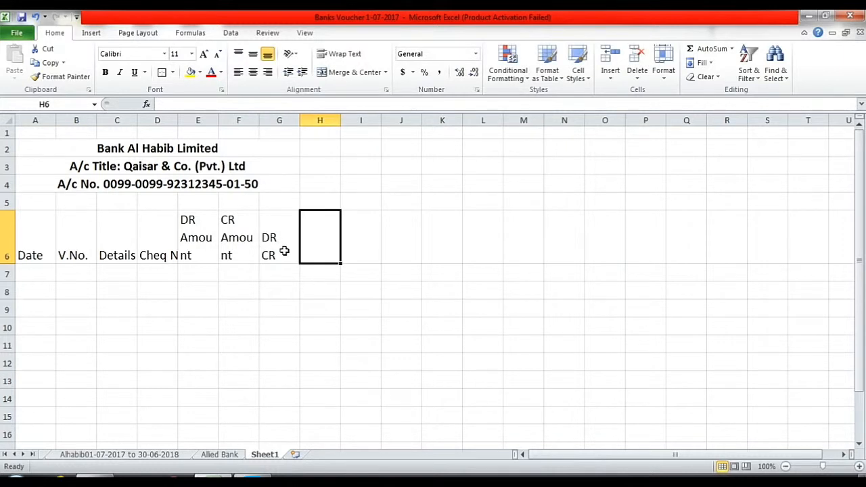
text(Bala)
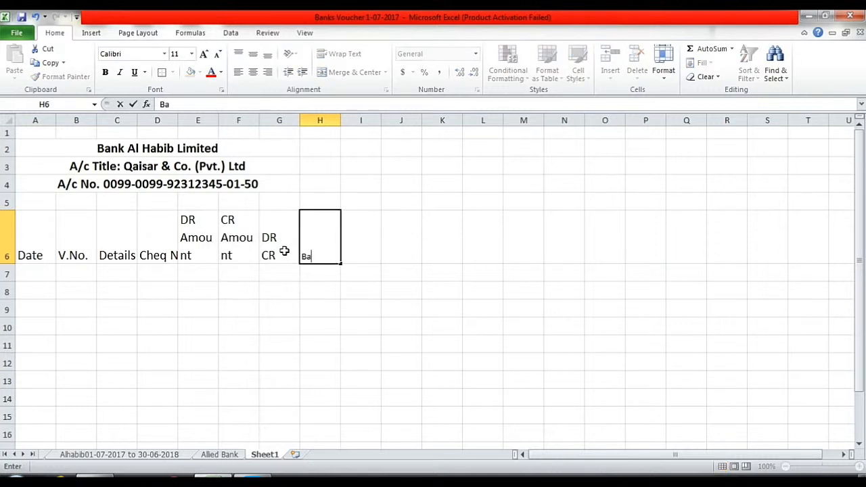
Finish the Balance heading in H6 and set the A6:H6 headings to font size 16.
text(nce)
click(249, 274)
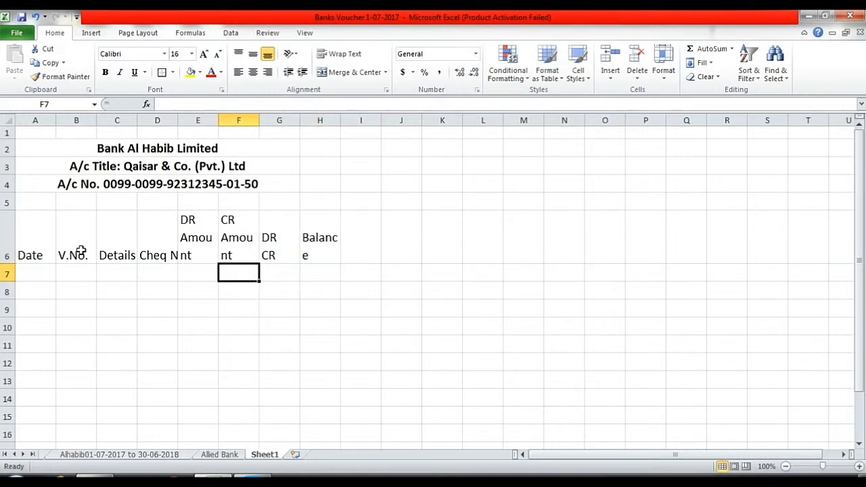
drag(14, 240, 333, 240)
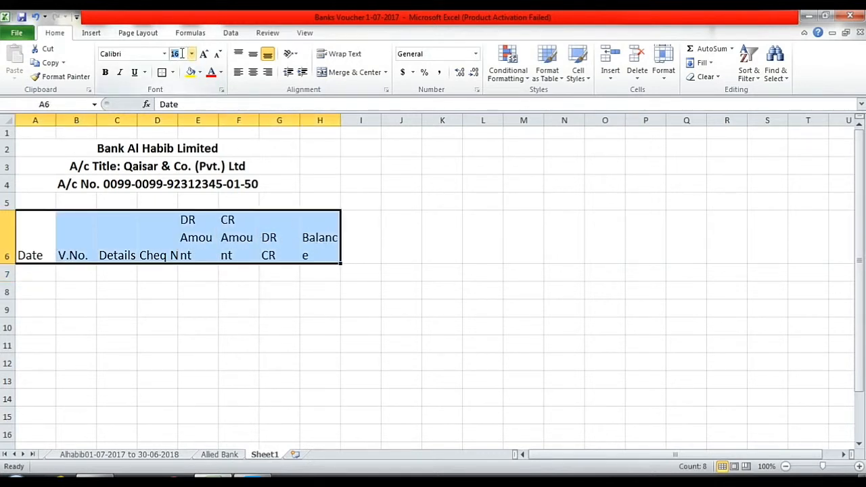
text(16)
key(Return)
click(335, 296)
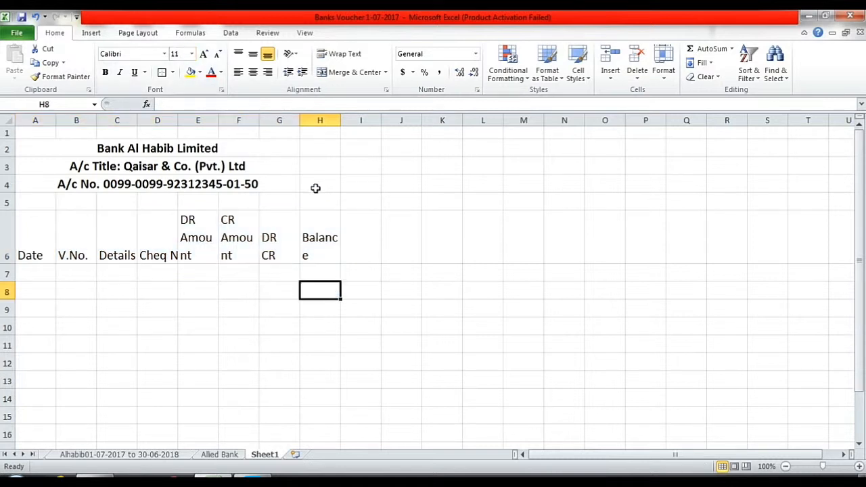
Resize columns H, G, E, D, C and A so each heading fits.
drag(341, 127, 358, 124)
drag(302, 123, 272, 124)
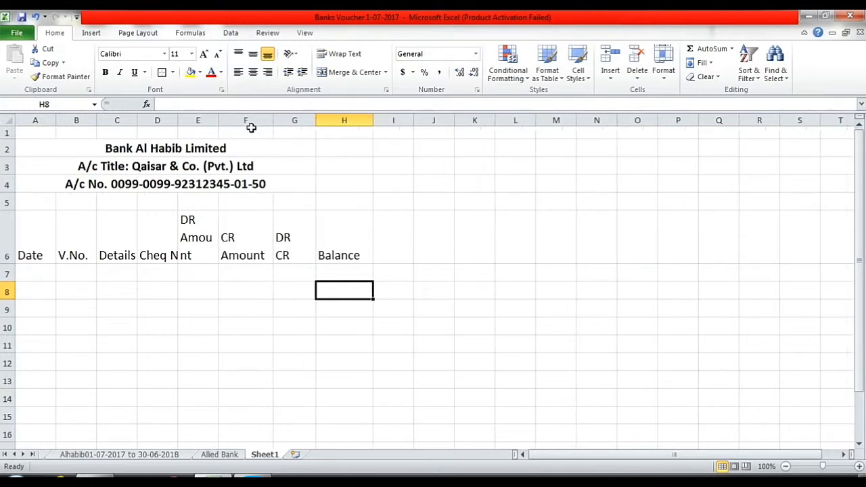
drag(219, 122, 236, 122)
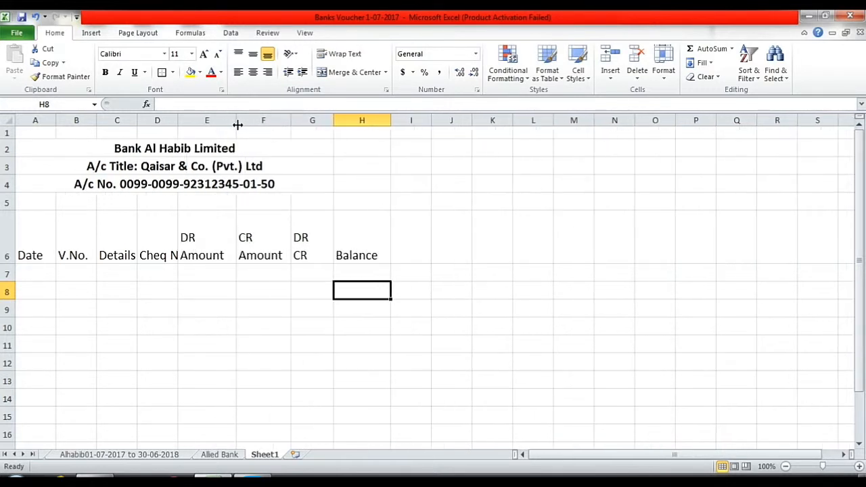
drag(176, 122, 191, 128)
drag(137, 123, 176, 126)
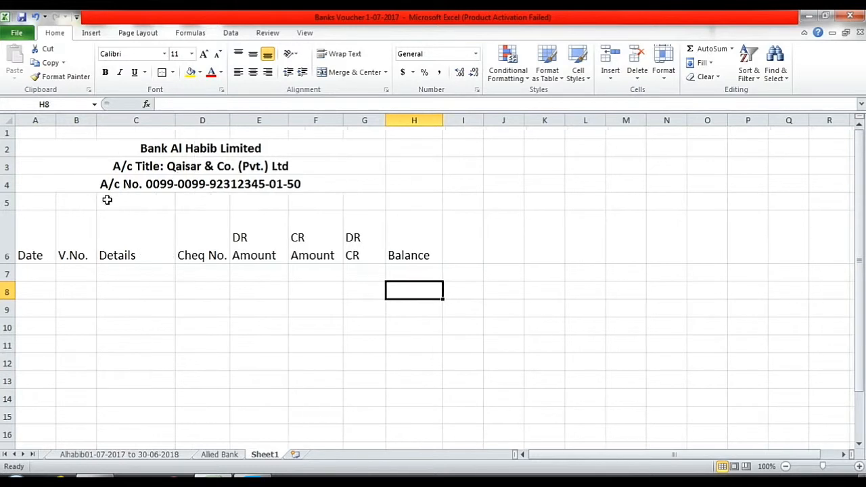
drag(56, 122, 108, 119)
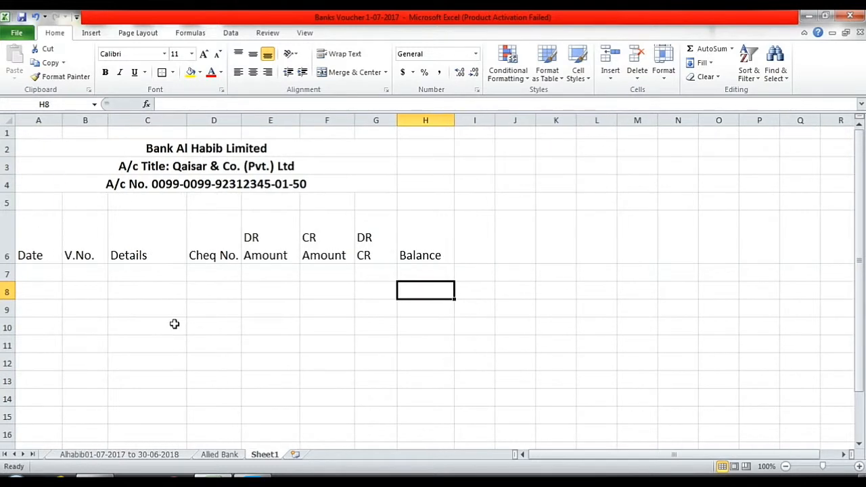
Centre the A6:H6 headings and give every header cell All Borders.
click(54, 241)
drag(53, 242, 406, 240)
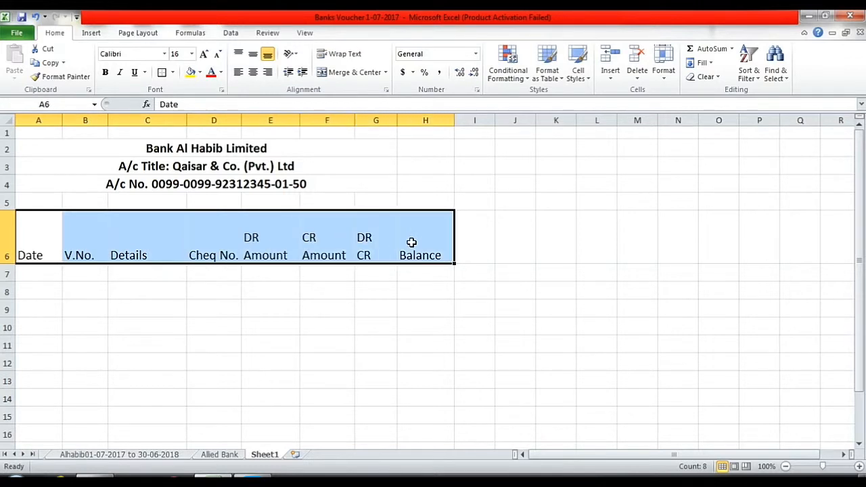
click(253, 72)
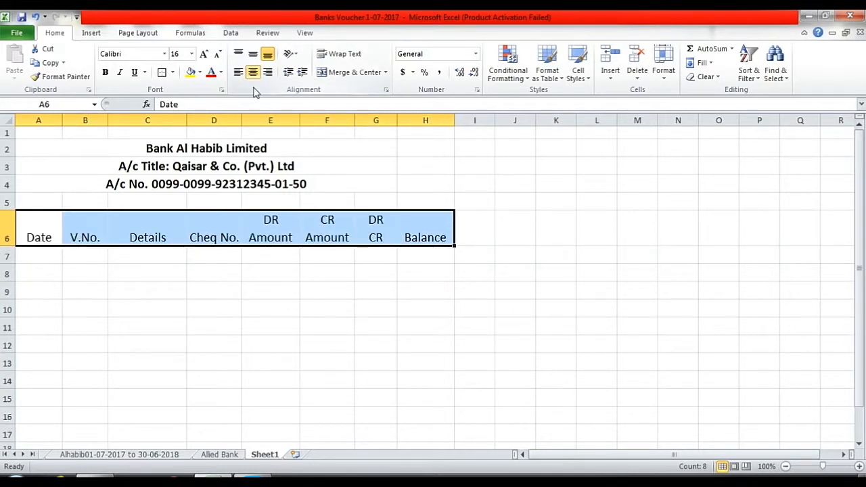
click(172, 72)
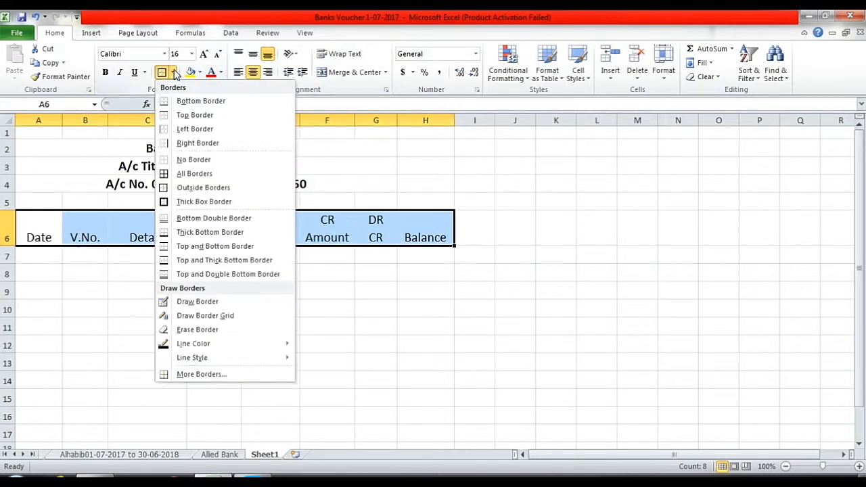
click(165, 174)
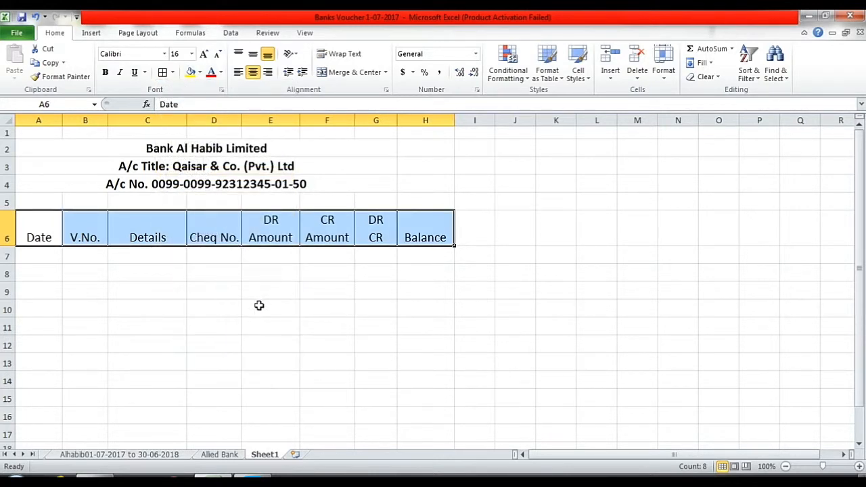
Put a Thick Box Border around the header row and make its text bold.
click(257, 304)
drag(47, 230, 416, 231)
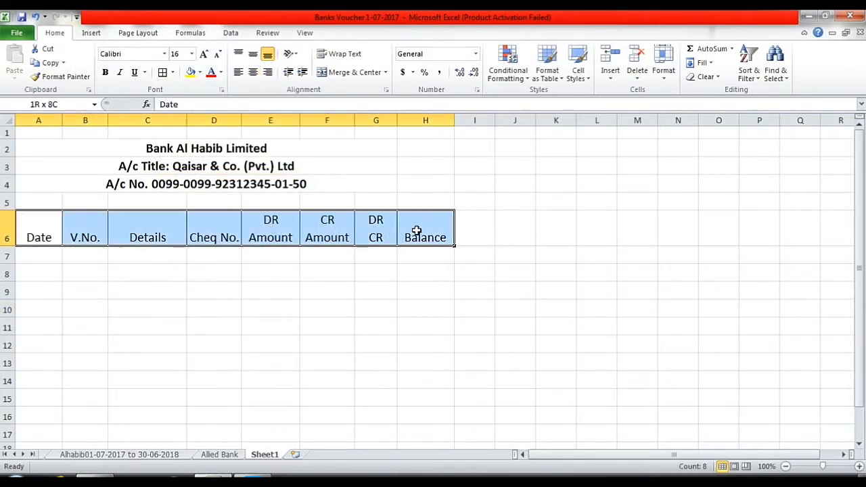
click(173, 72)
click(186, 201)
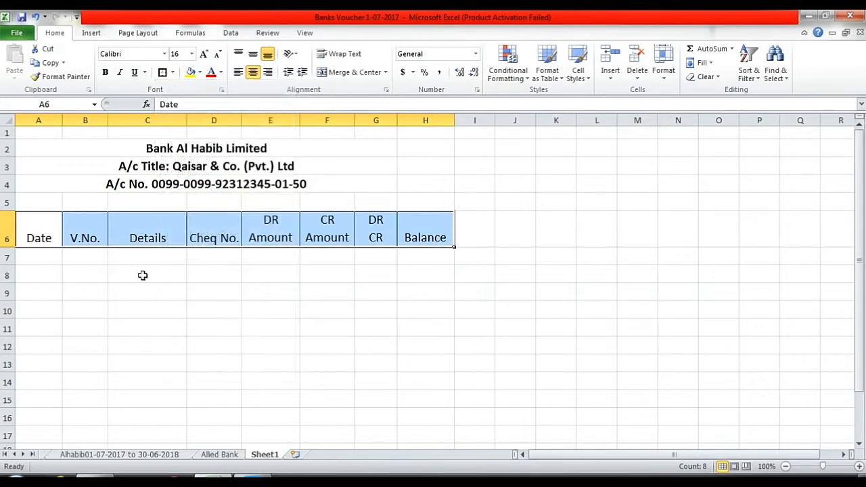
click(106, 73)
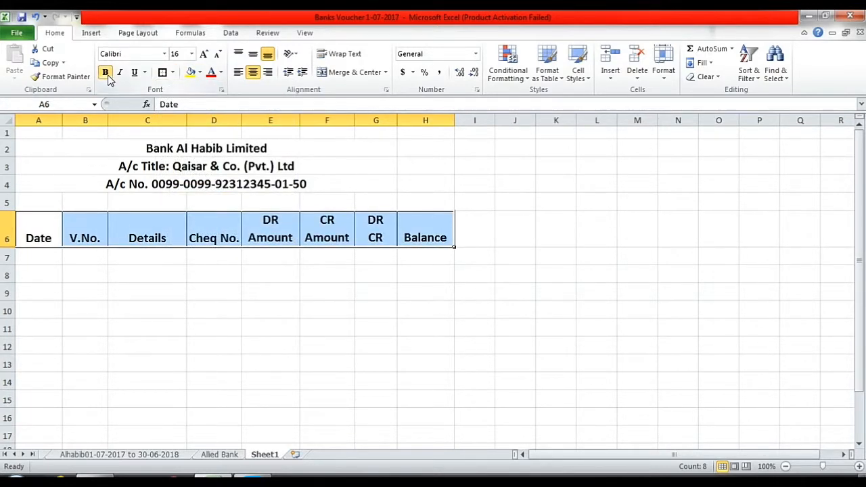
click(65, 280)
drag(37, 256, 451, 403)
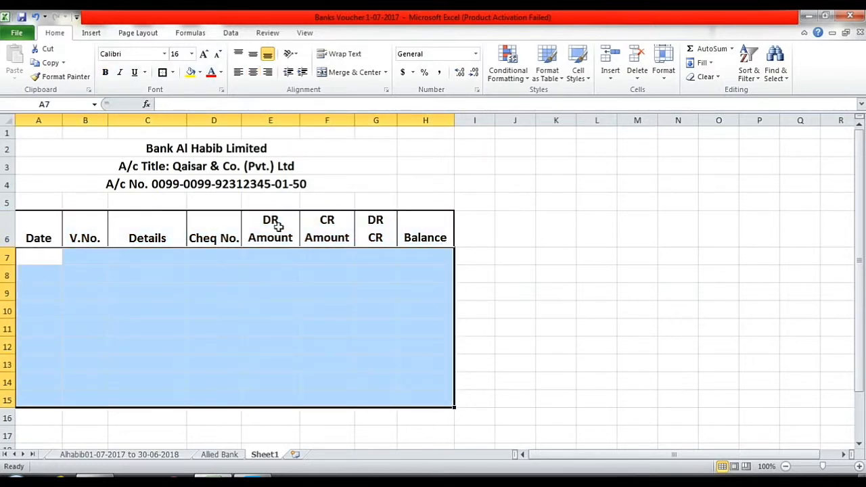
Outline the ledger body A7:H15 and the V.No. and Cheq No. columns.
click(173, 73)
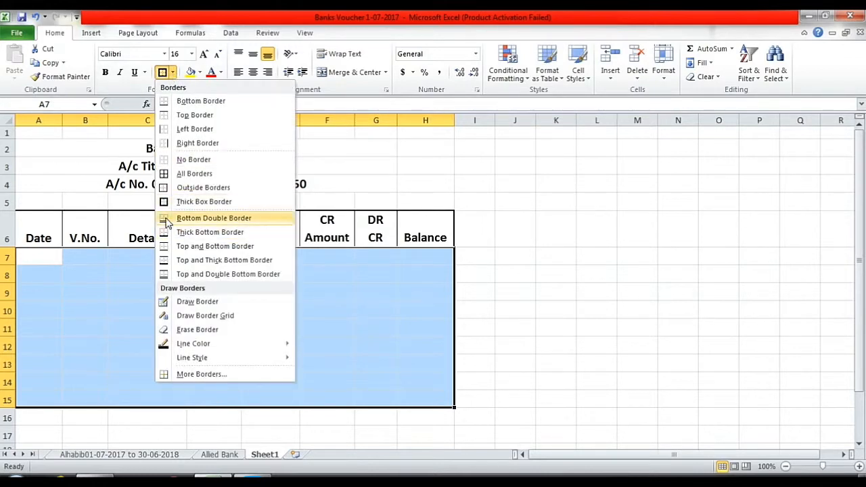
click(200, 188)
drag(93, 253, 101, 397)
click(162, 75)
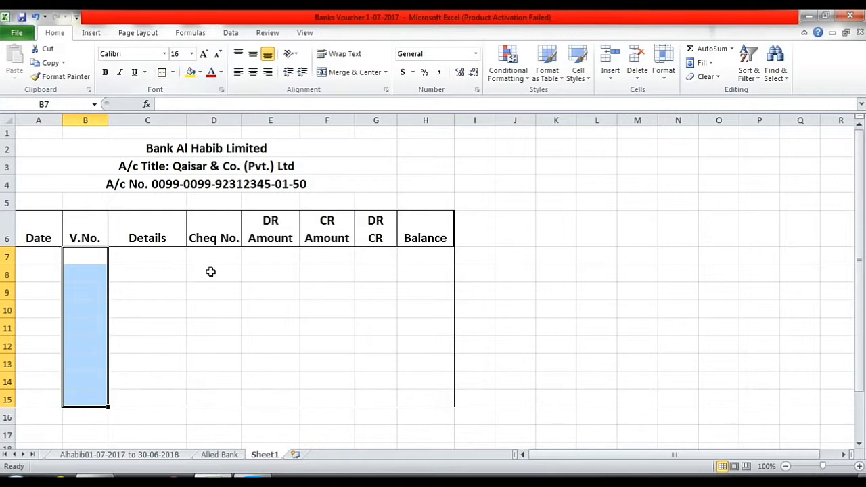
drag(217, 256, 220, 402)
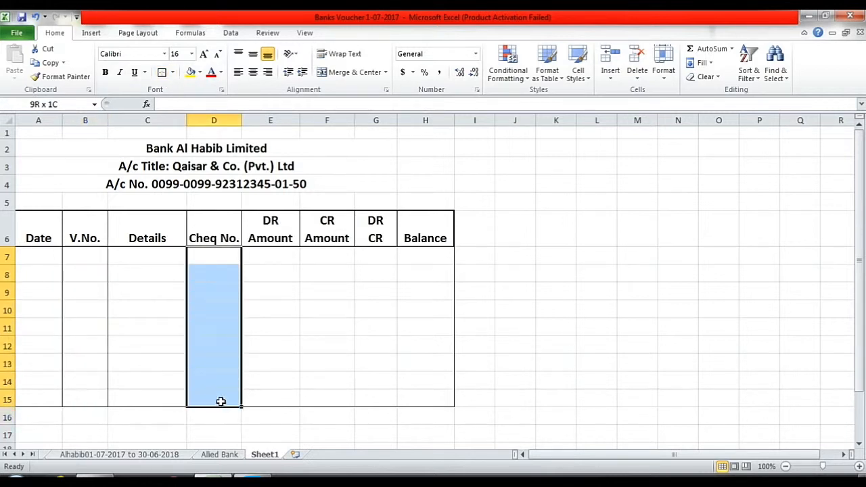
click(162, 75)
Outline the CR Amount and DR CR columns and box row 15 as the total line.
drag(341, 257, 346, 400)
click(162, 75)
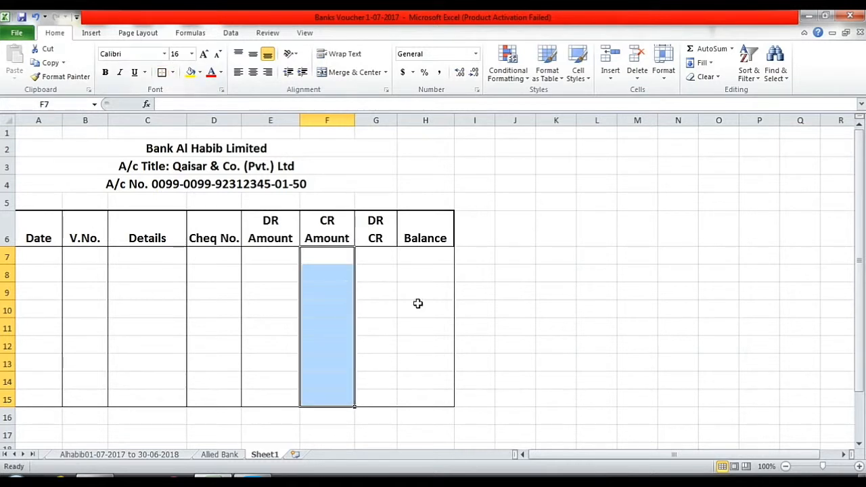
drag(389, 255, 396, 399)
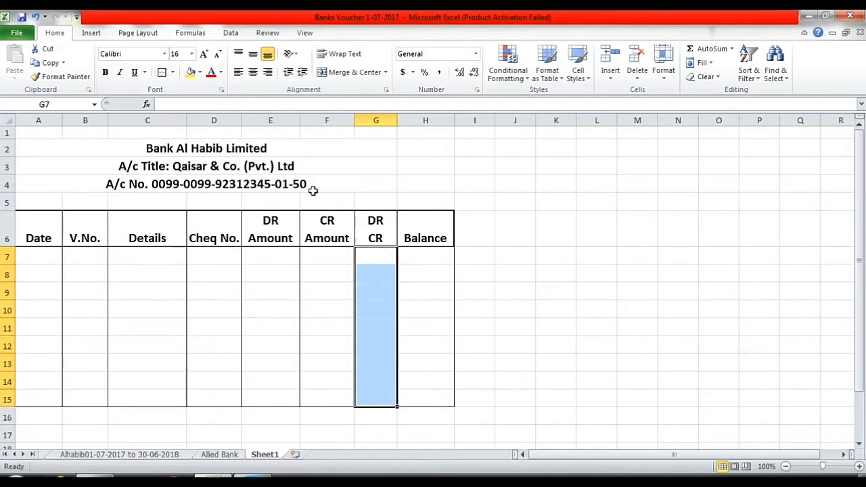
click(162, 75)
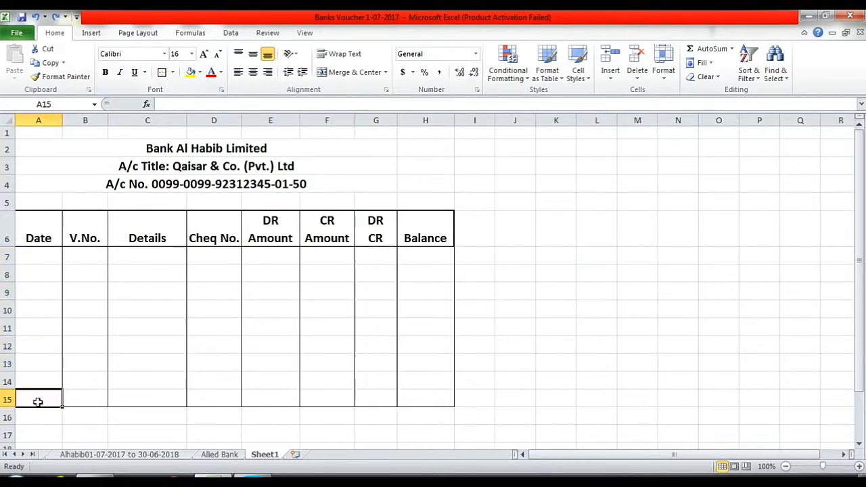
drag(36, 400, 402, 401)
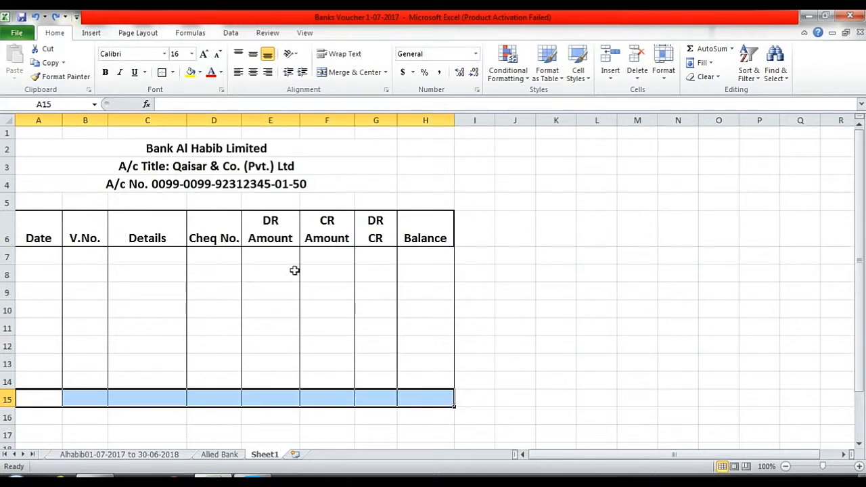
click(163, 75)
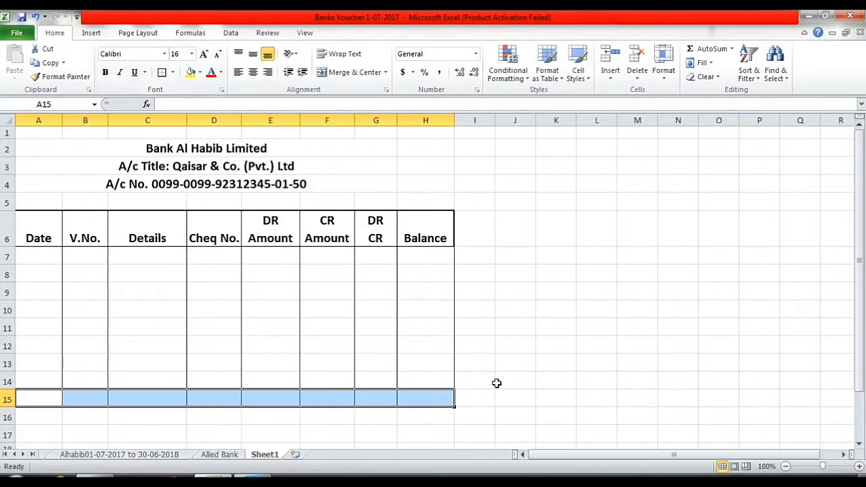
click(498, 383)
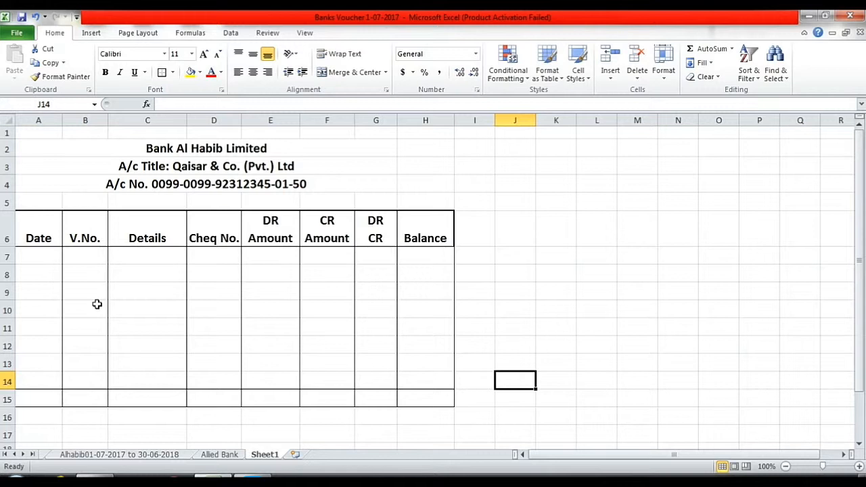
click(44, 231)
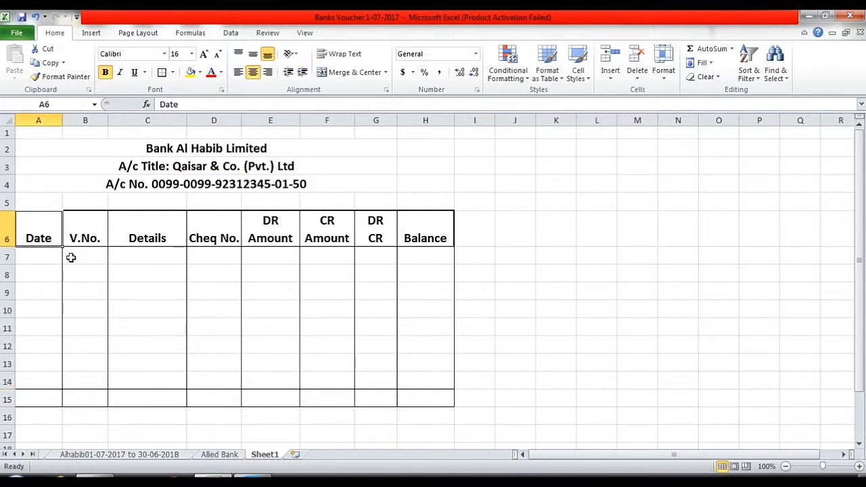
click(48, 255)
click(48, 230)
click(48, 256)
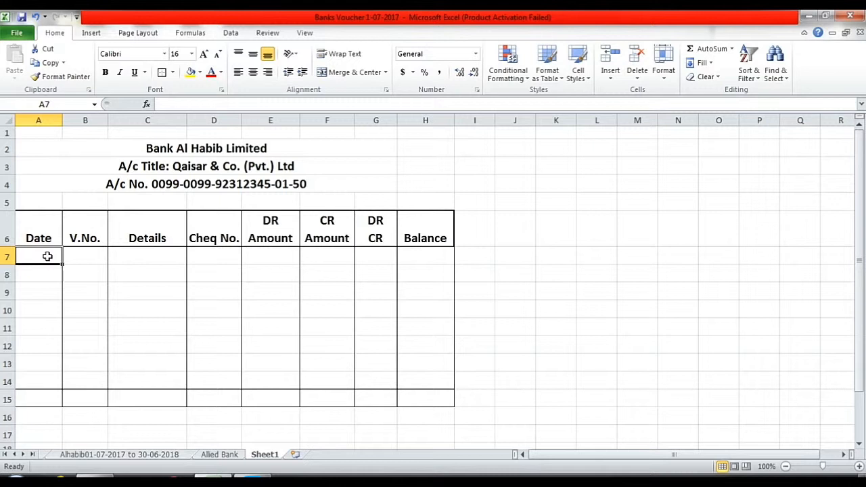
click(96, 255)
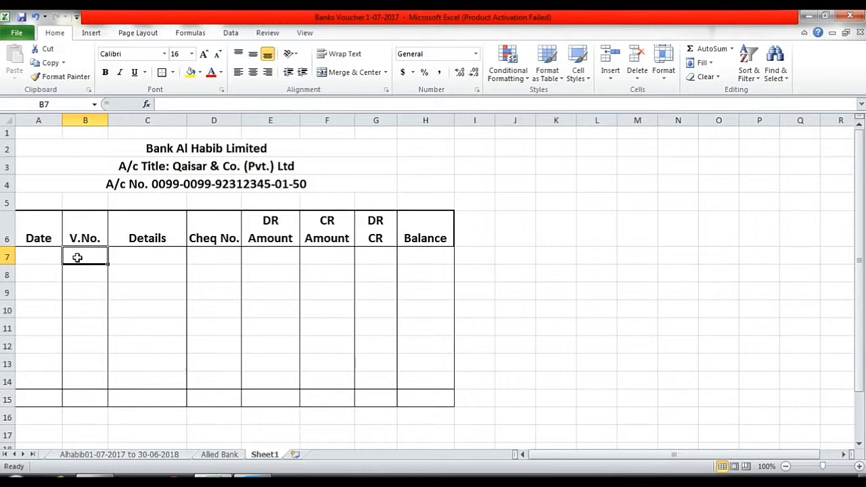
click(164, 255)
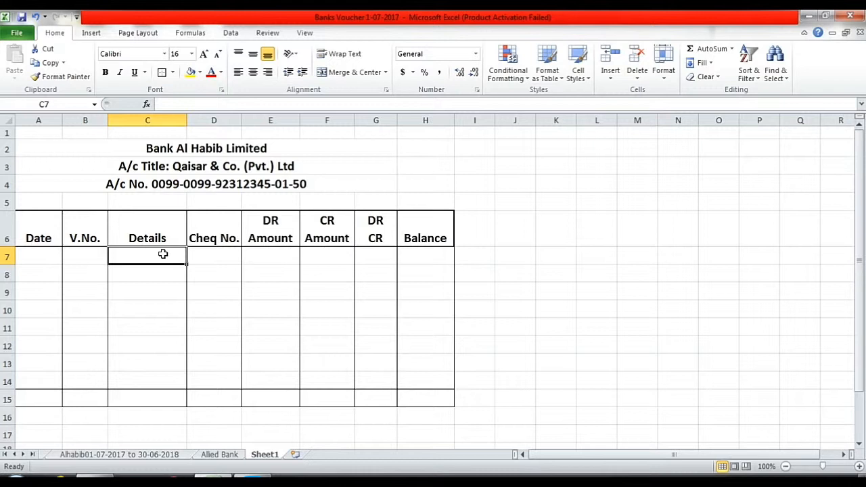
click(225, 254)
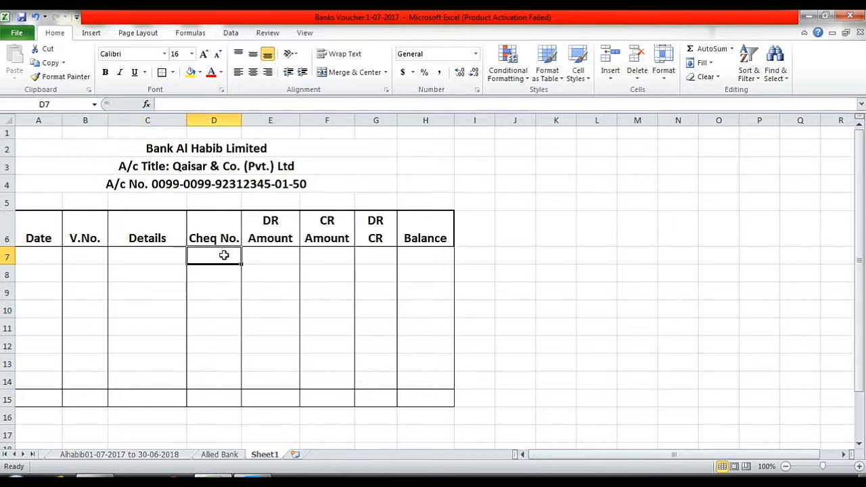
click(261, 256)
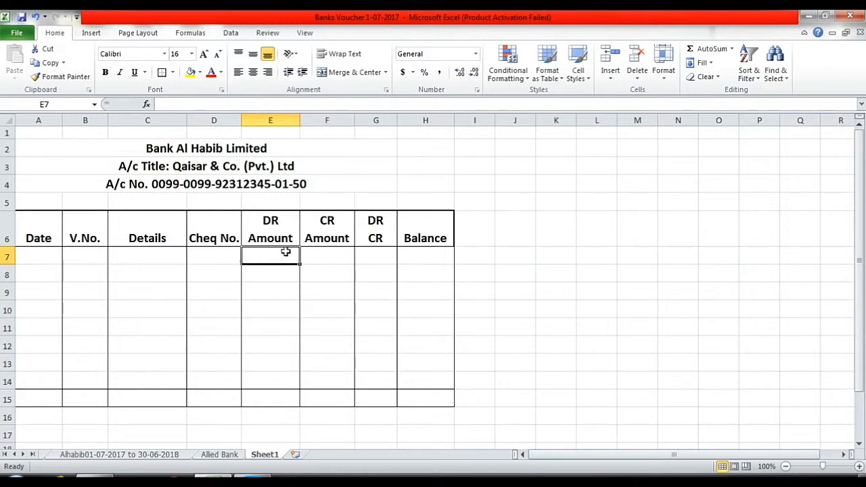
click(329, 256)
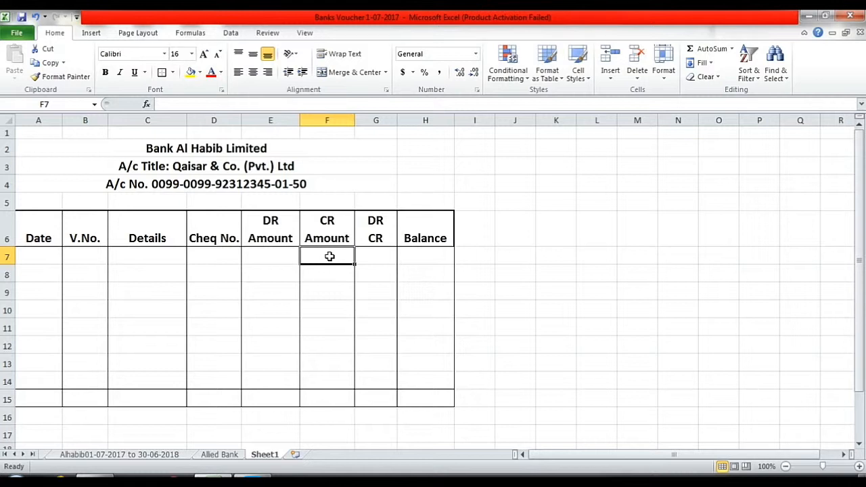
click(373, 253)
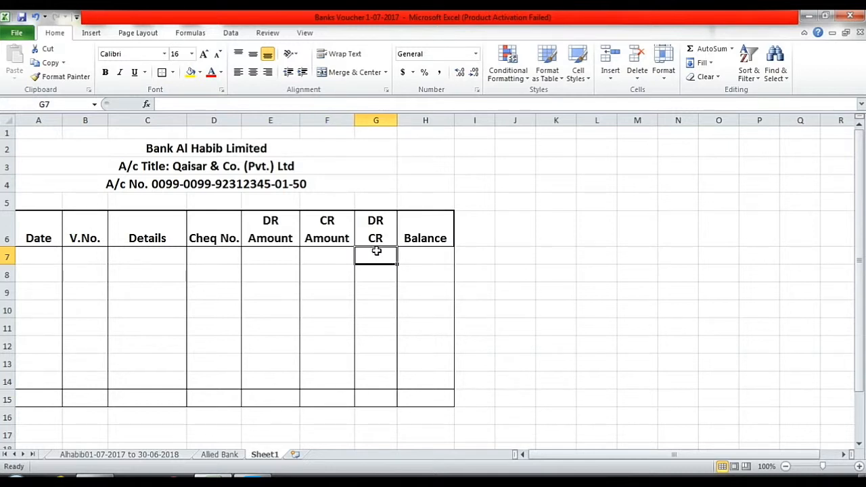
click(415, 254)
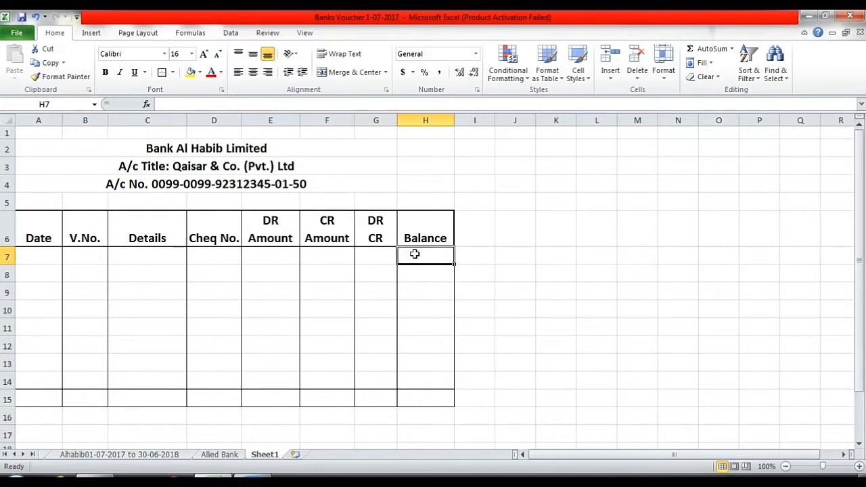
click(378, 255)
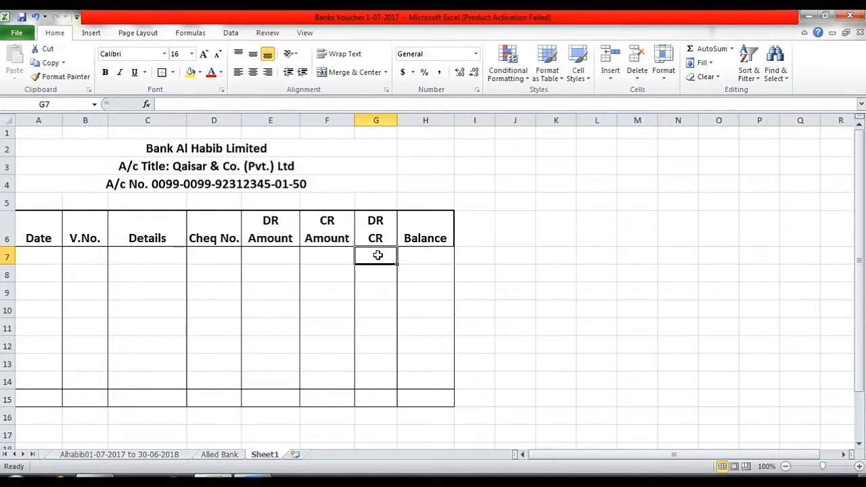
click(421, 257)
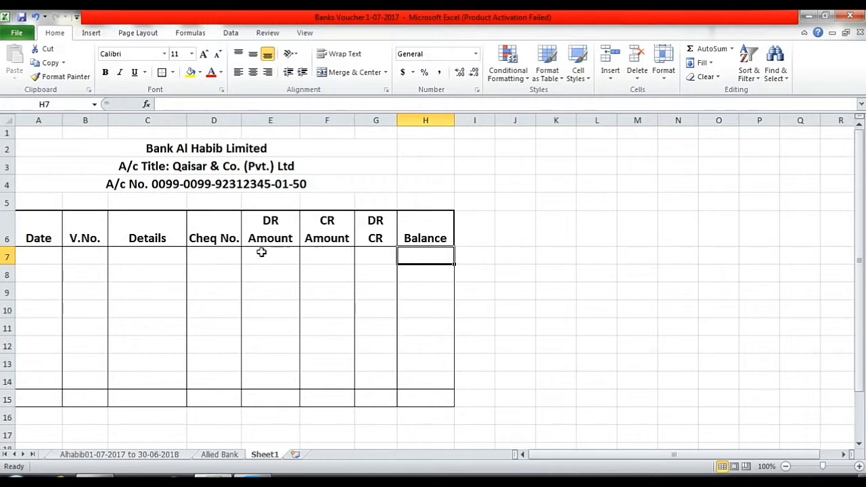
click(45, 257)
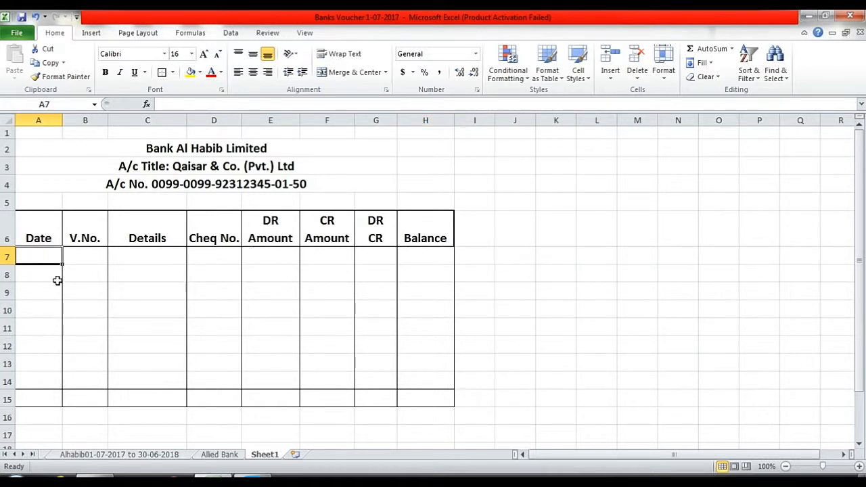
Enter date 1.6.2019, voucher 001 and 'Cheque Deposit' in row 7, widening columns A and C.
text(1.6)
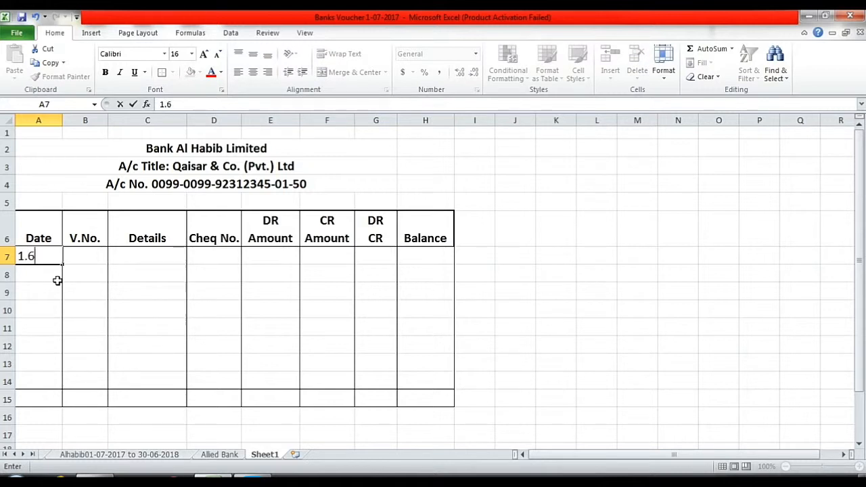
text(.2019)
key(Tab)
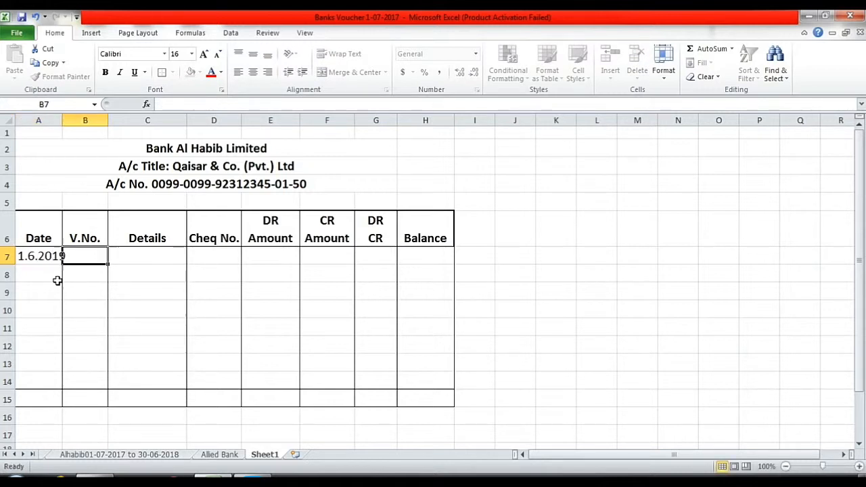
drag(62, 120, 74, 121)
click(68, 132)
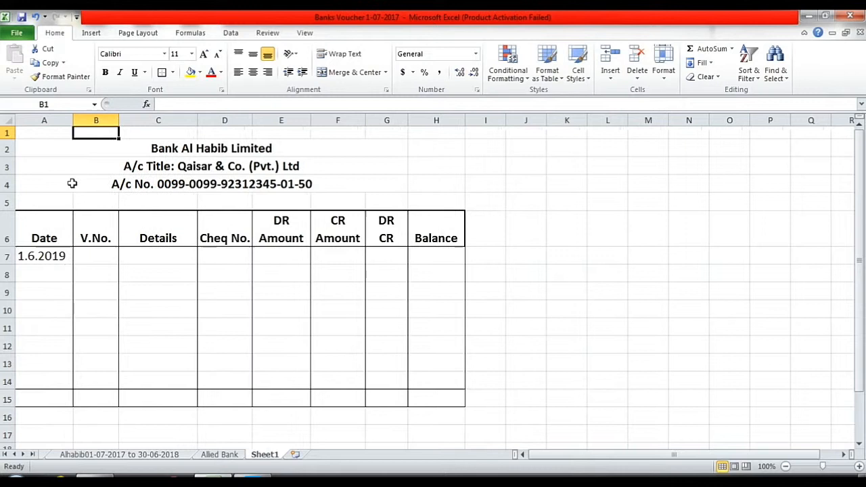
click(88, 252)
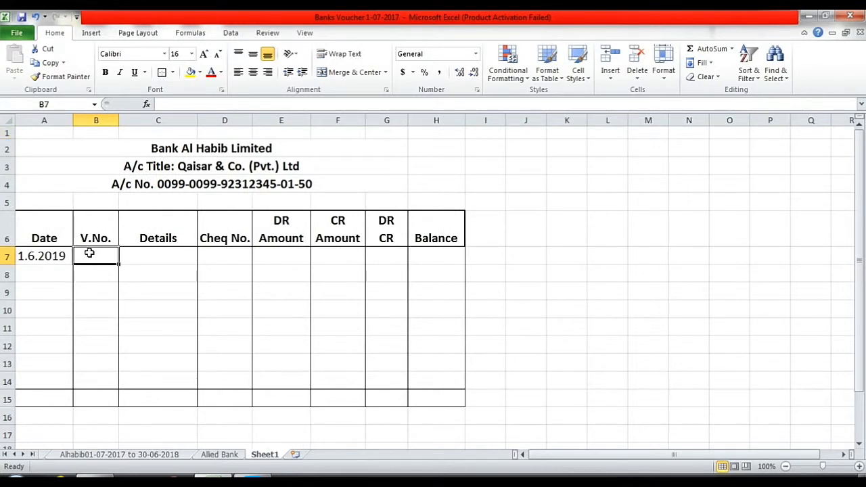
text(001)
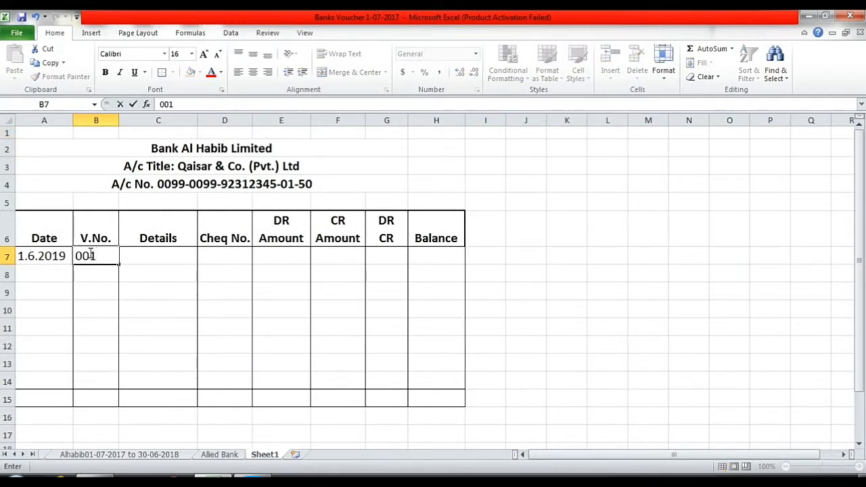
key(Tab)
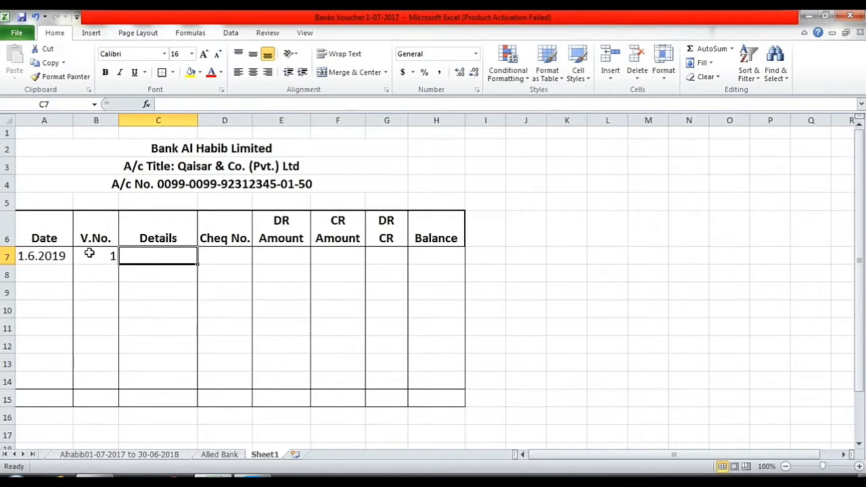
text(Chequ)
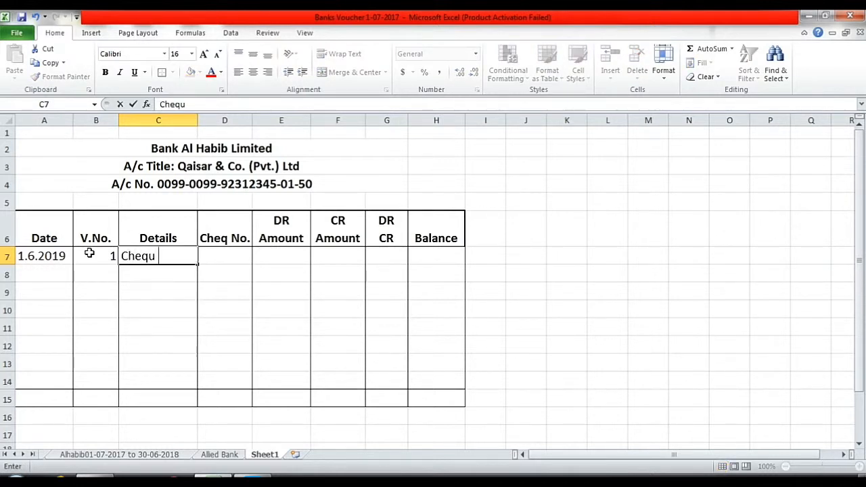
text(e Deposit)
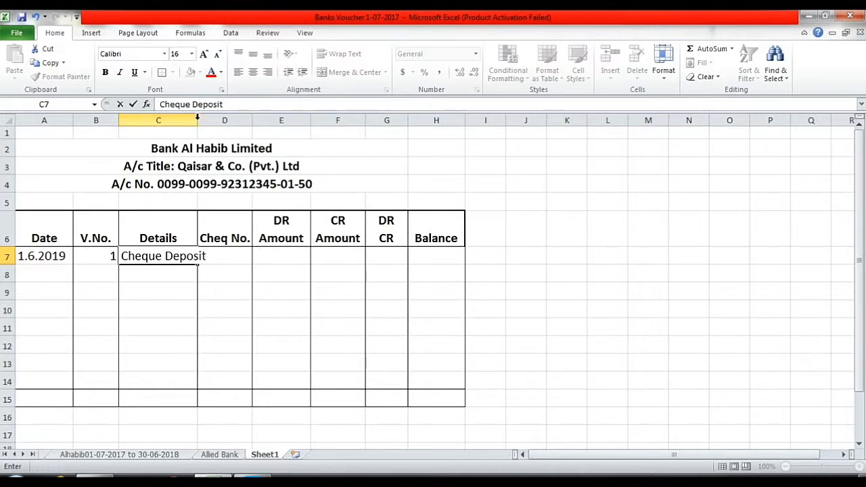
click(194, 120)
drag(197, 120, 245, 124)
Fill row 7 with cheque 123157, DR 15000, CR 0, balance 15000 and DR.
click(263, 260)
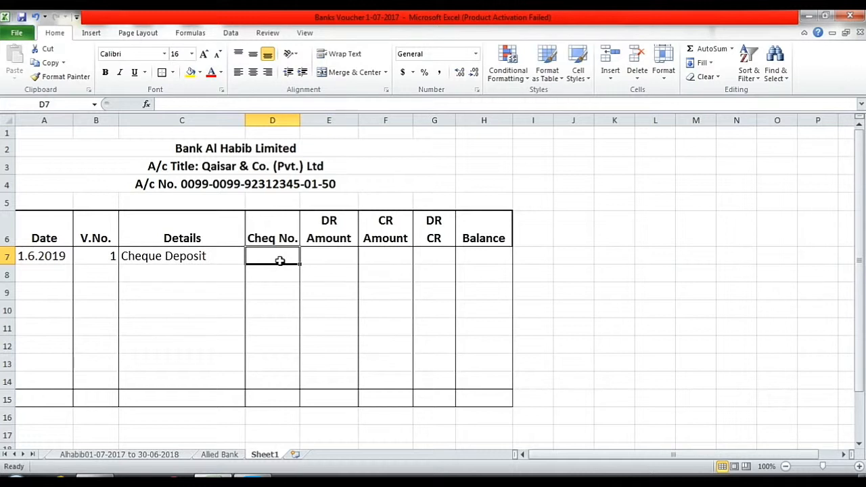
text(1231)
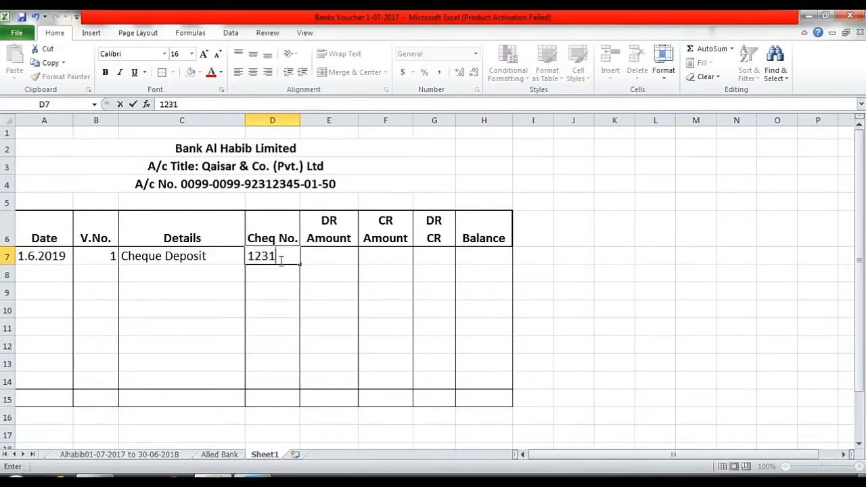
text(57)
key(Tab)
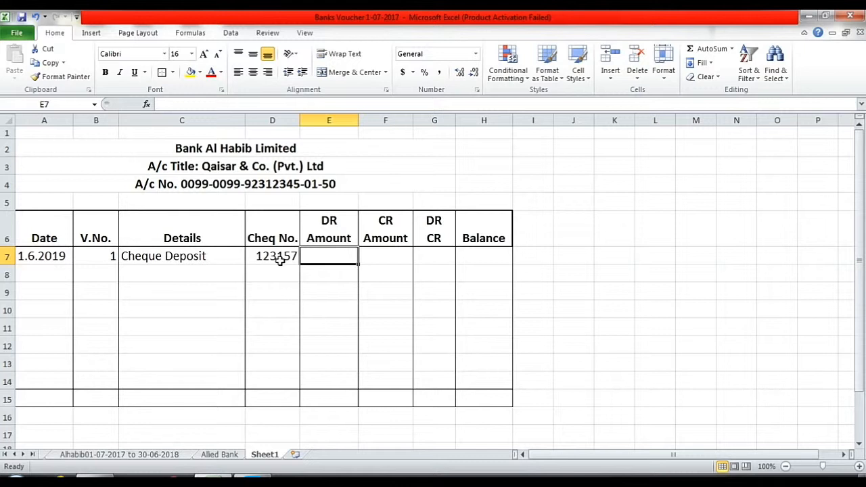
text(15)
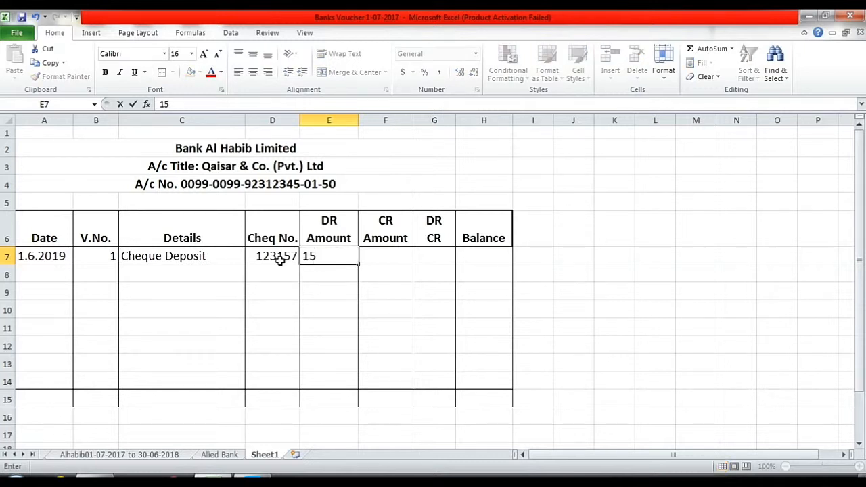
text(000)
key(Tab)
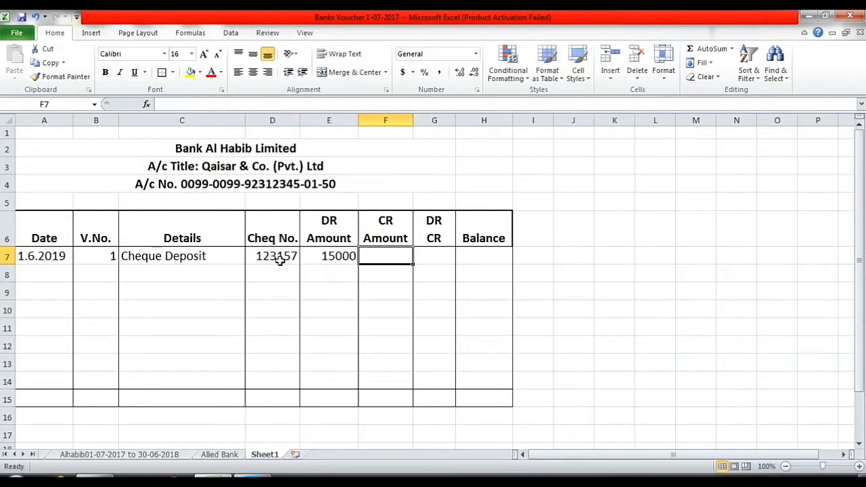
text(0)
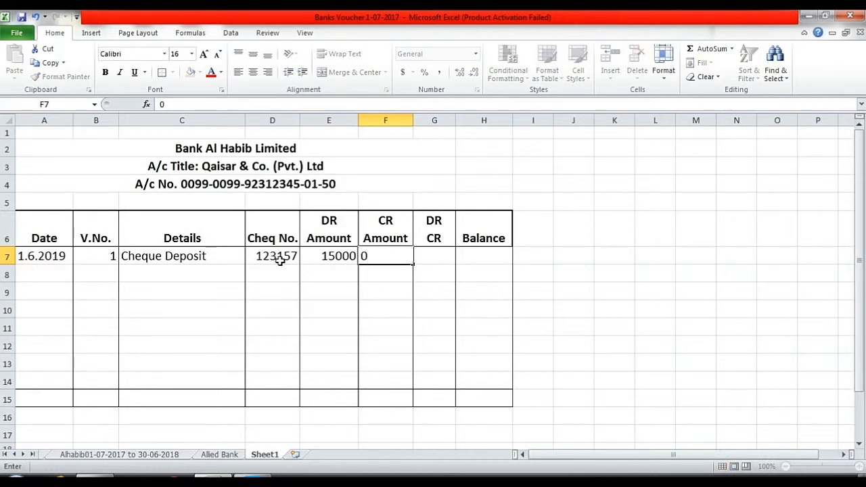
key(Tab)
key(Tab)
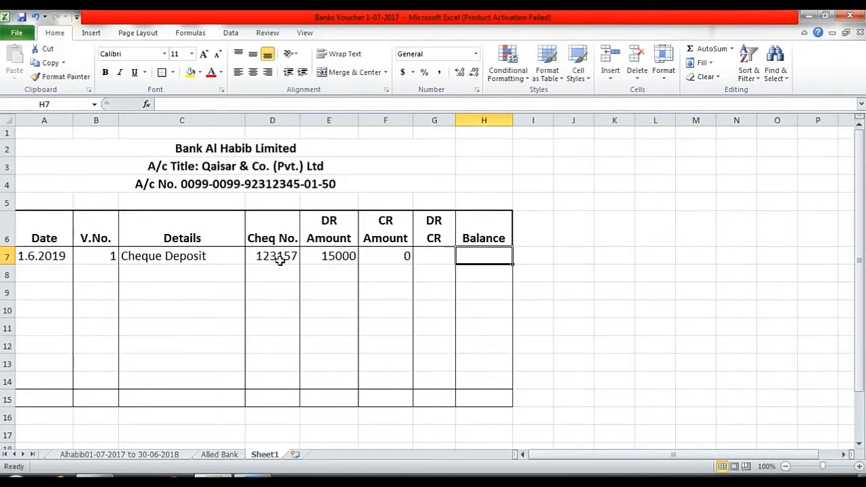
text(15)
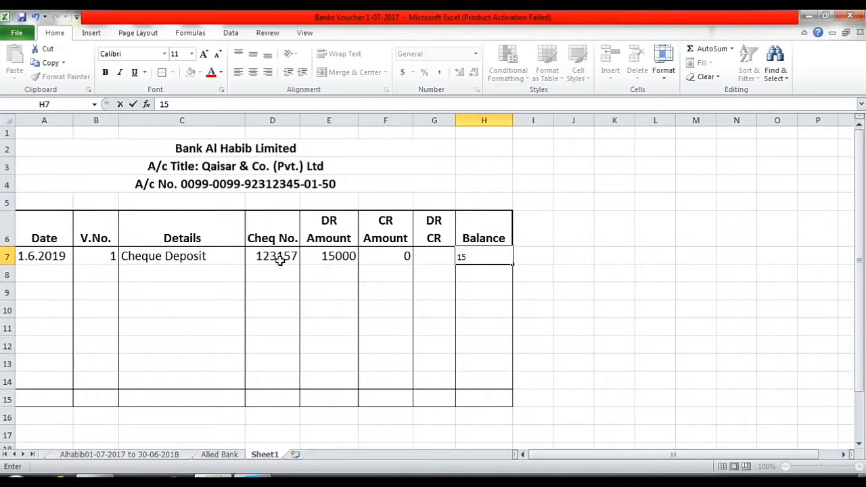
text(000)
key(Left)
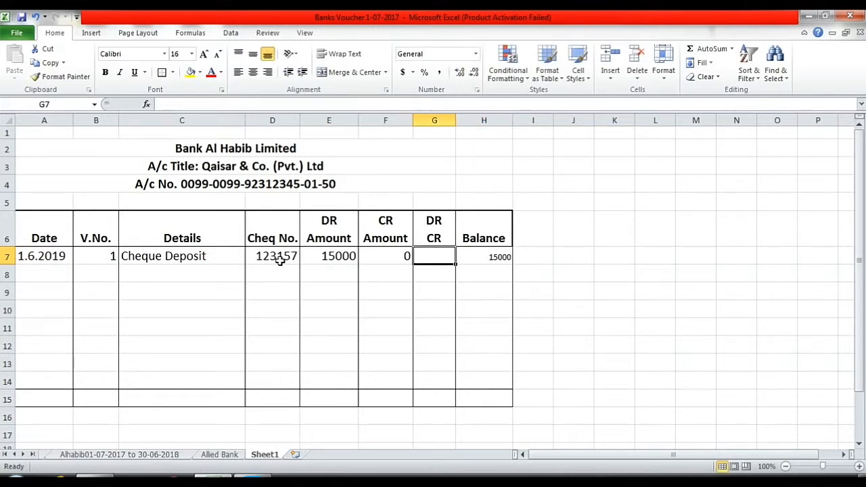
text(DR)
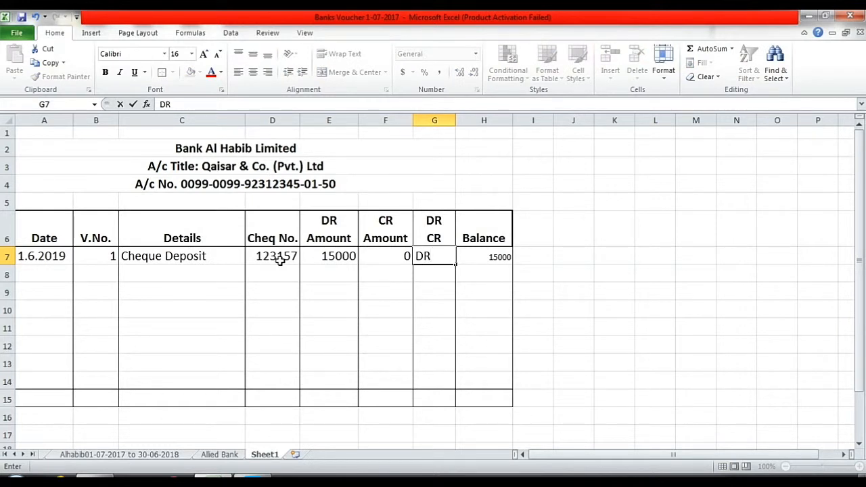
Set the Balance cells H7:H15 to font size 16.
drag(485, 258, 488, 402)
click(177, 54)
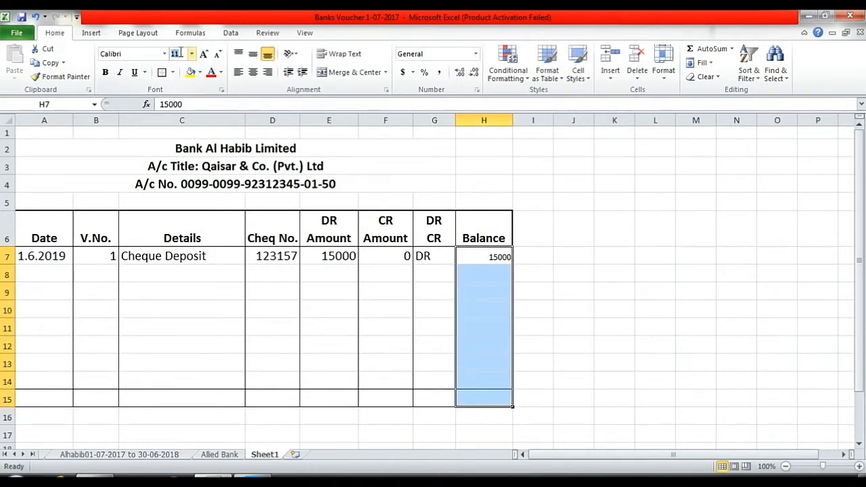
text(16)
key(Return)
click(363, 311)
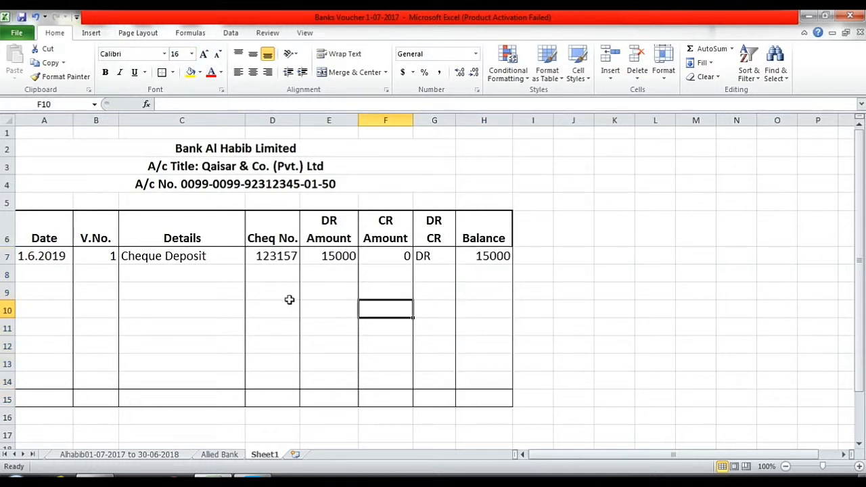
Apply Comma Style with no decimal places to the amount cells E7:H15.
drag(321, 257, 499, 392)
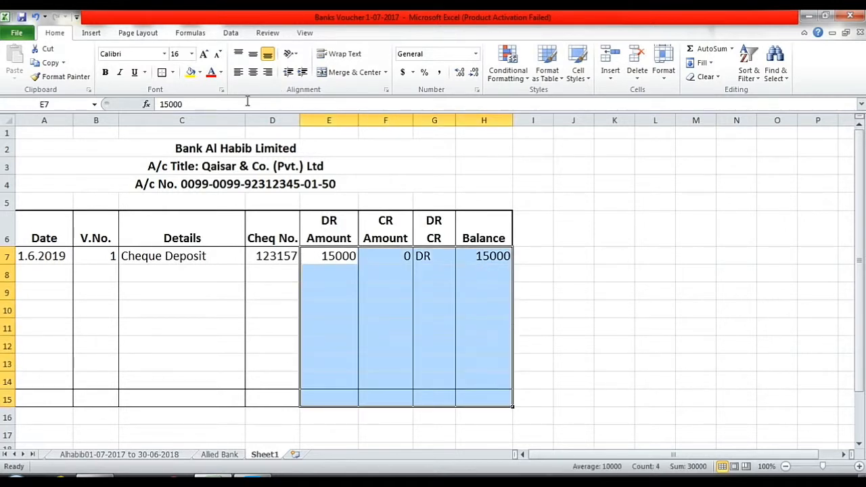
click(440, 72)
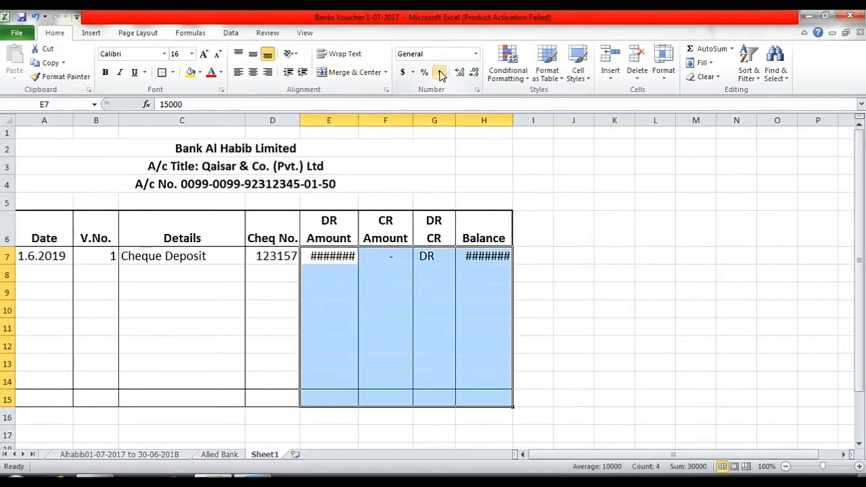
click(474, 72)
click(474, 73)
click(573, 309)
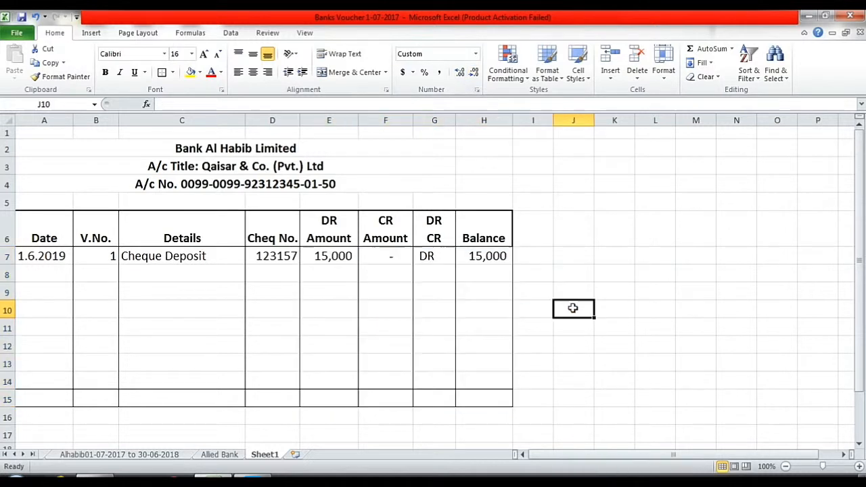
click(143, 258)
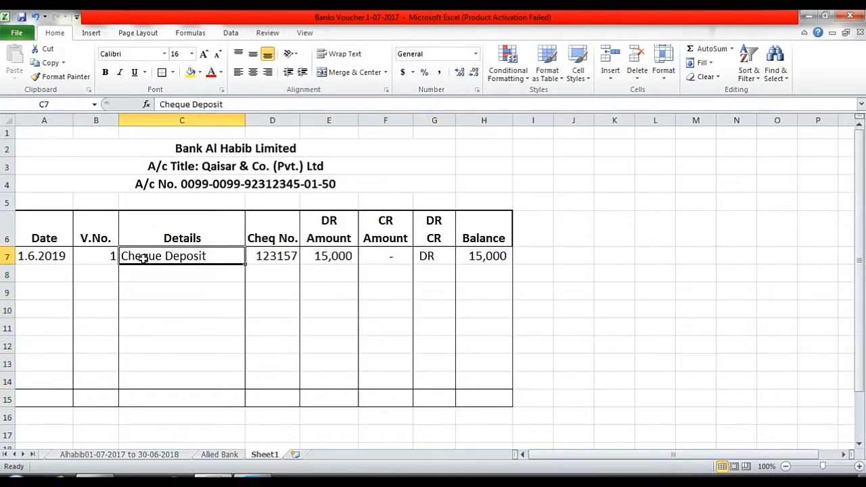
click(41, 274)
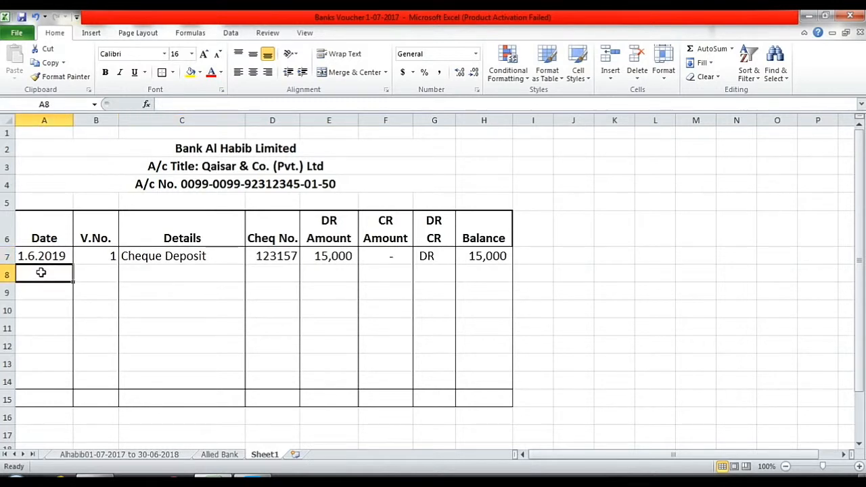
Enter row 8: 2.6.2019, voucher 2, 'Cash Withdraw', cheque 345678, DR 0, CR 10000.
text(2)
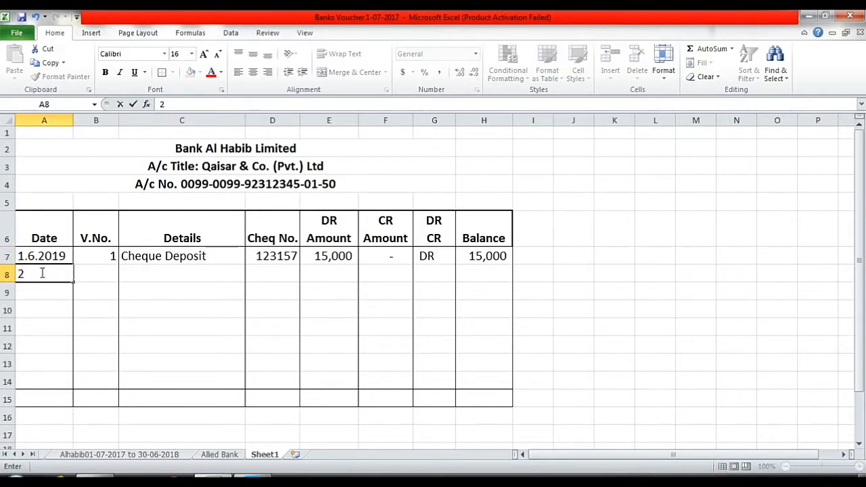
text(.6.2019)
key(Tab)
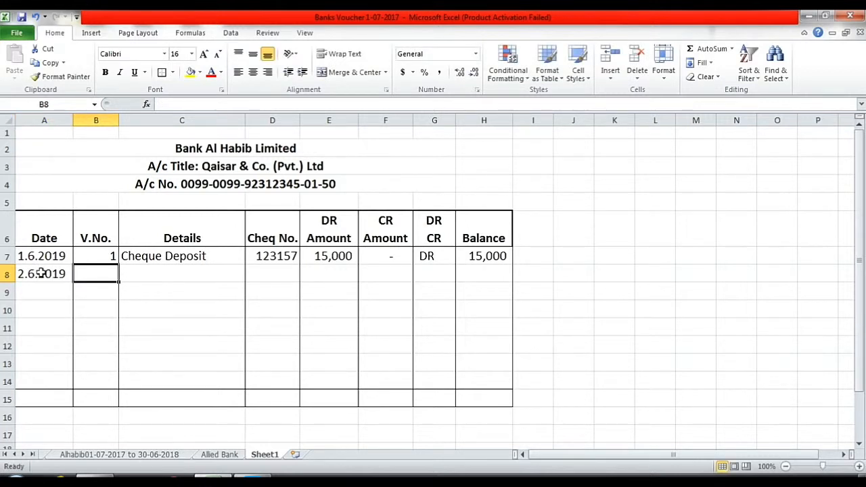
text(2)
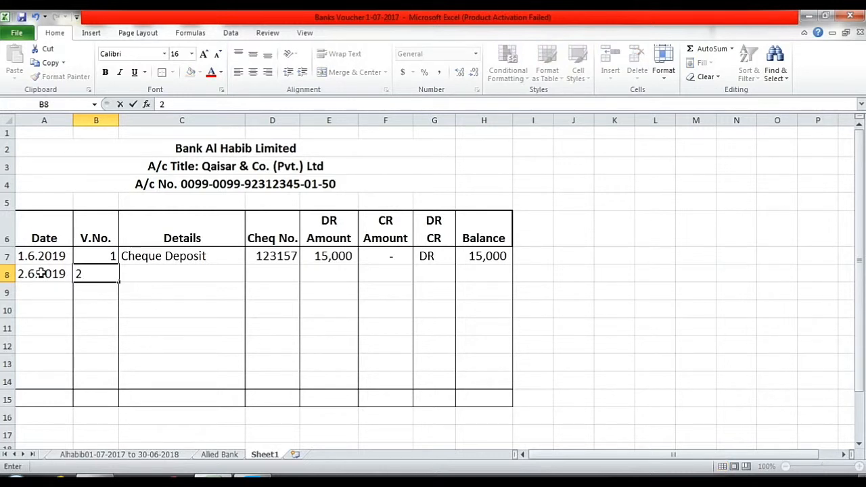
key(Tab)
text(Cash)
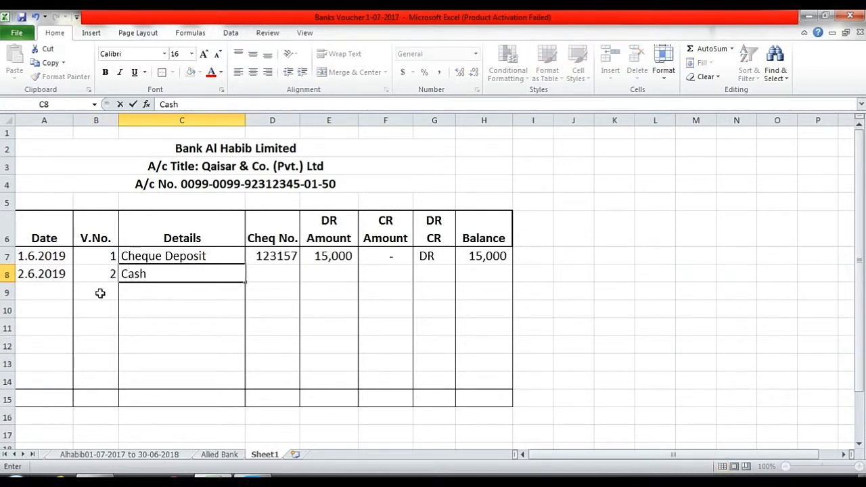
text( Withdra)
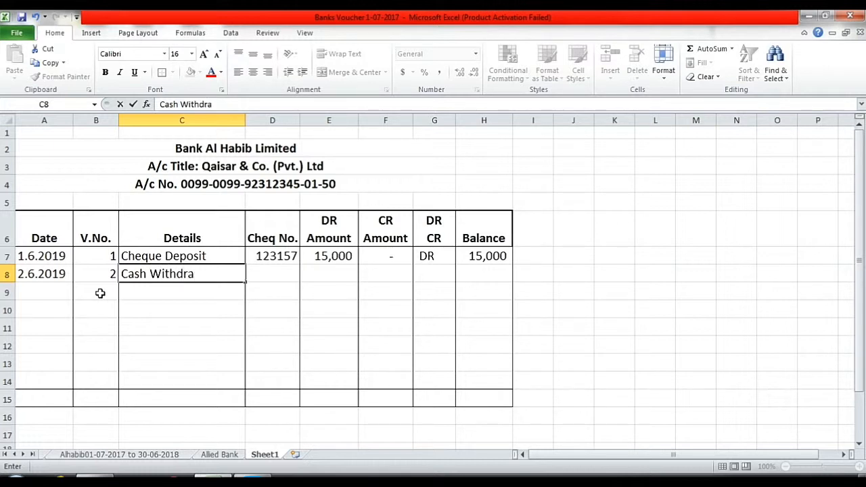
text(w)
key(Tab)
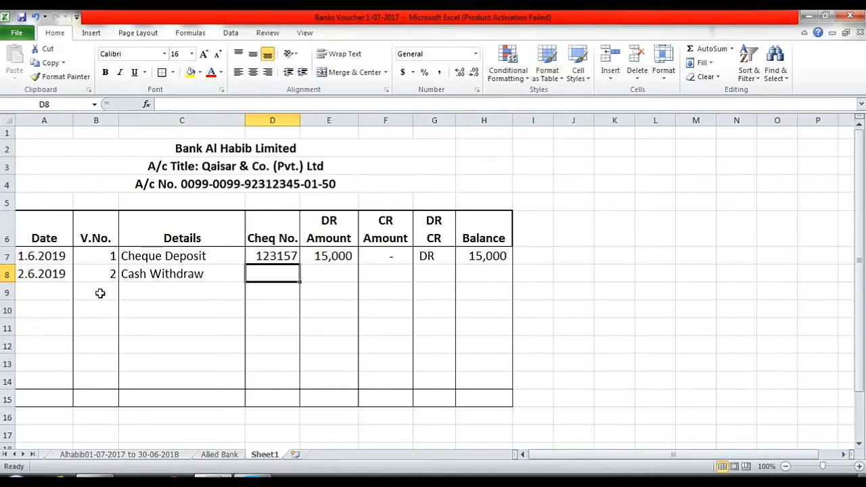
text(345)
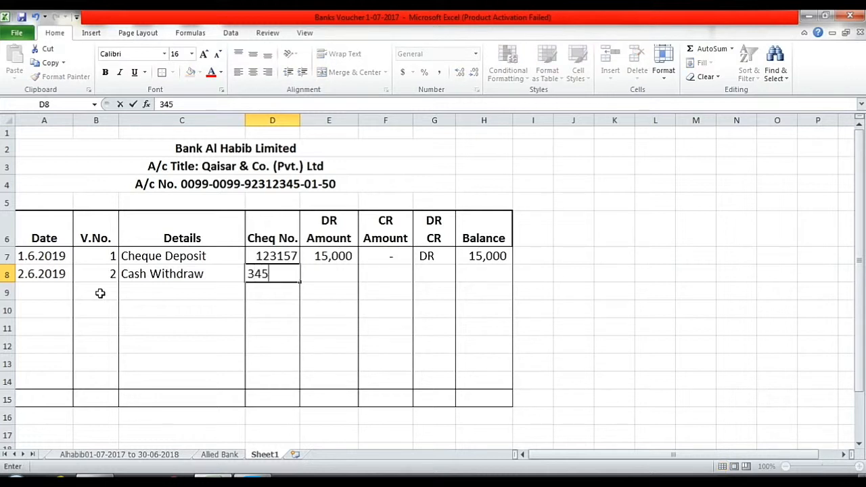
text(678)
key(Tab)
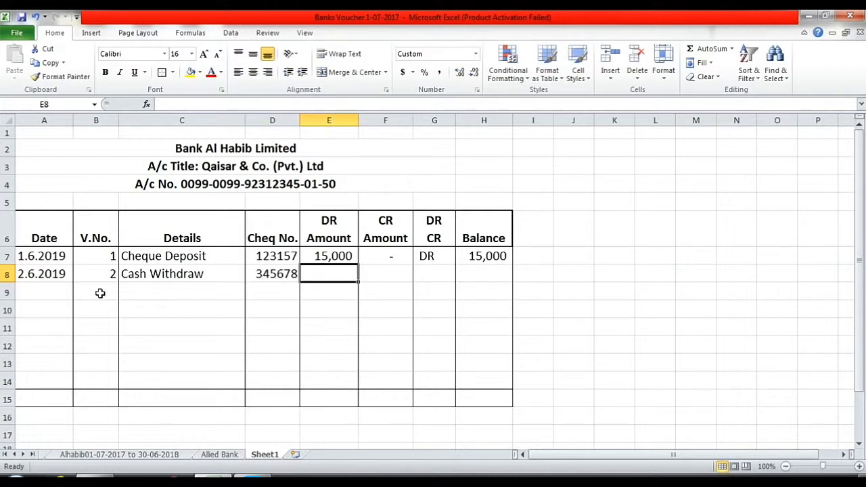
text(0)
key(Tab)
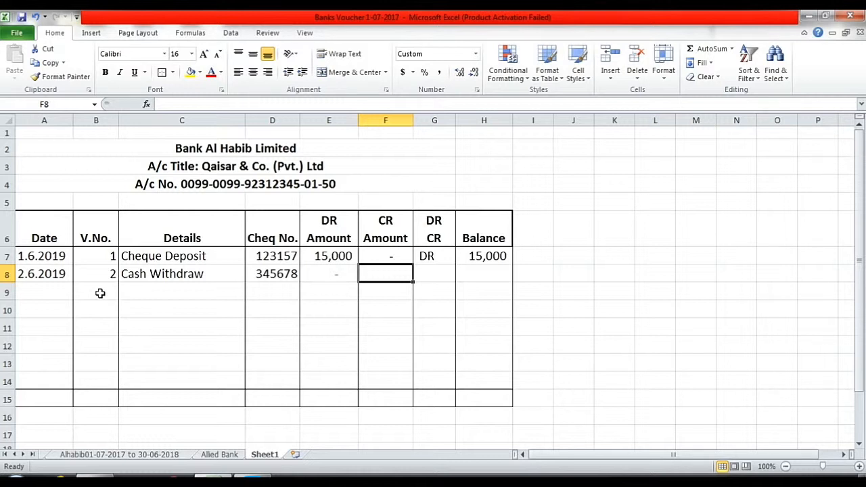
text(10000)
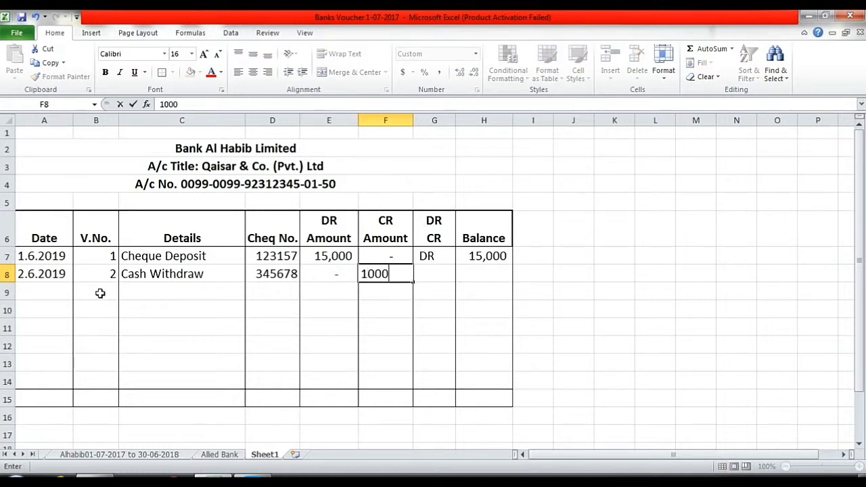
key(Right)
key(Right)
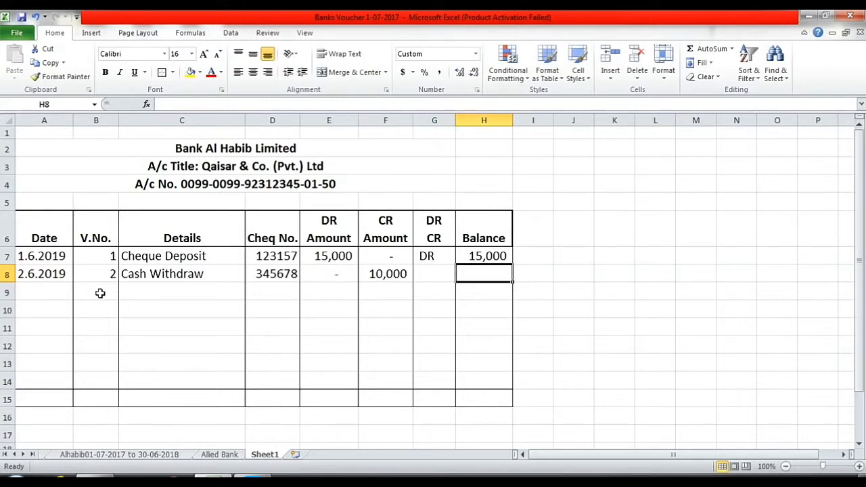
Enter the running-balance formula =H7+E8-F8 in H8.
text(=)
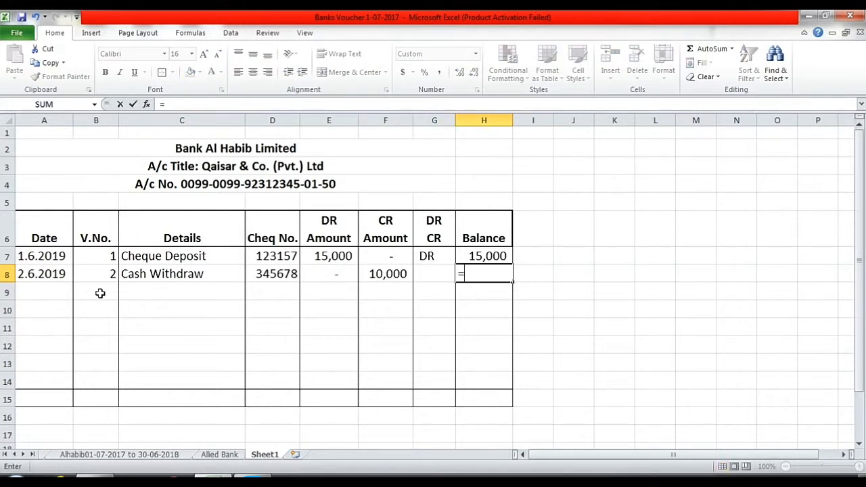
click(486, 257)
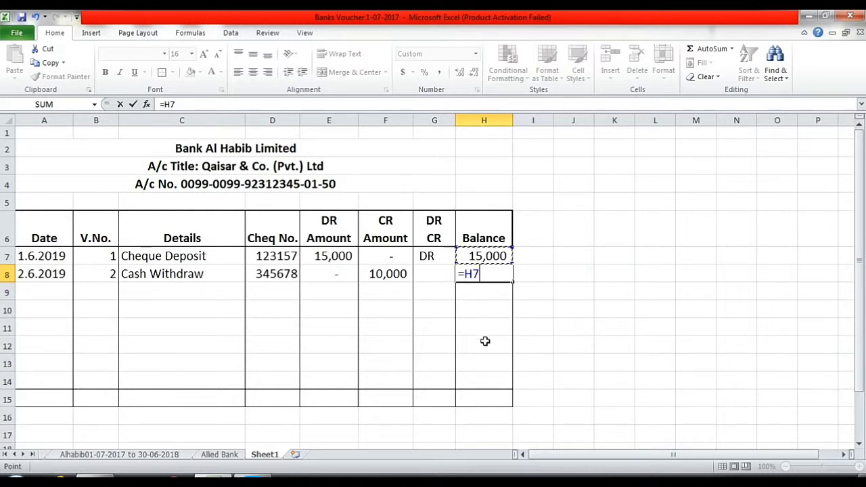
text(+)
click(331, 273)
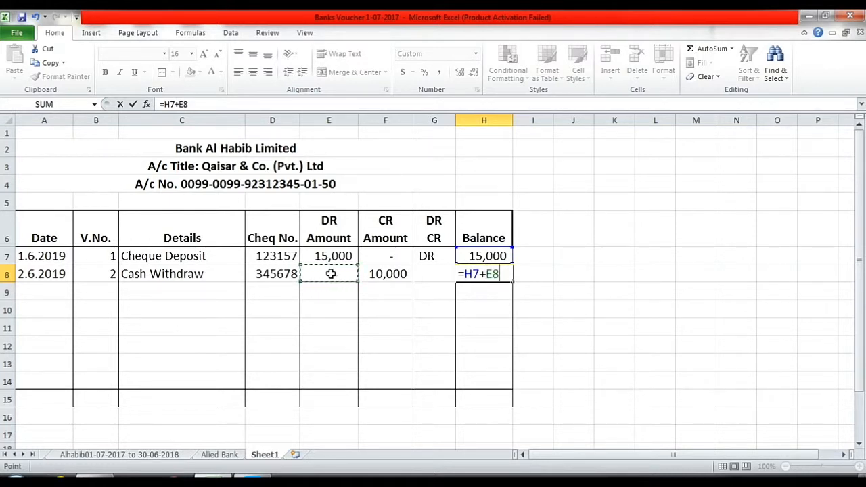
text(-)
click(392, 275)
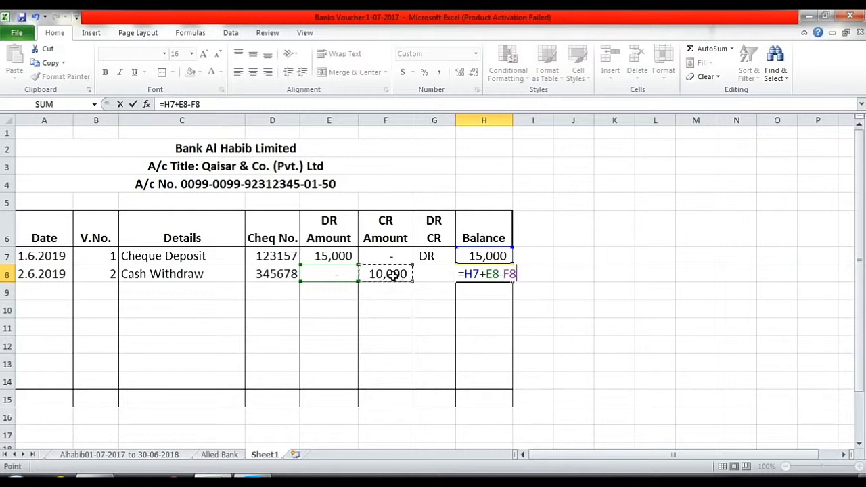
key(Return)
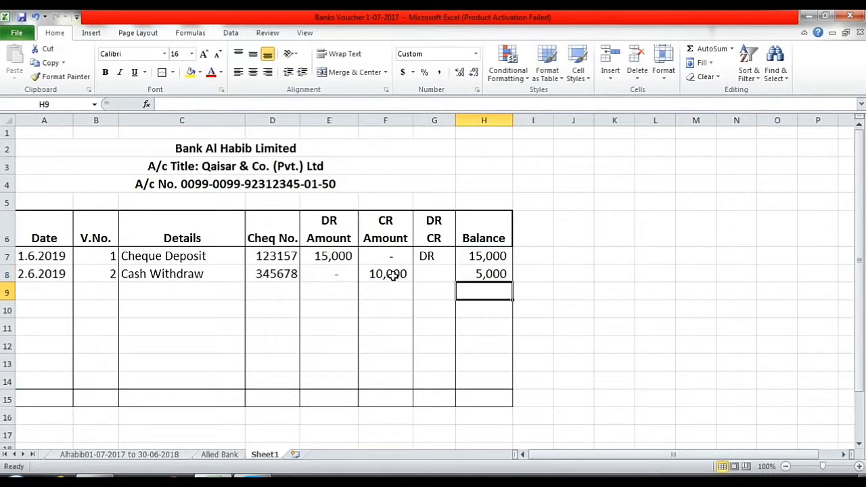
click(483, 274)
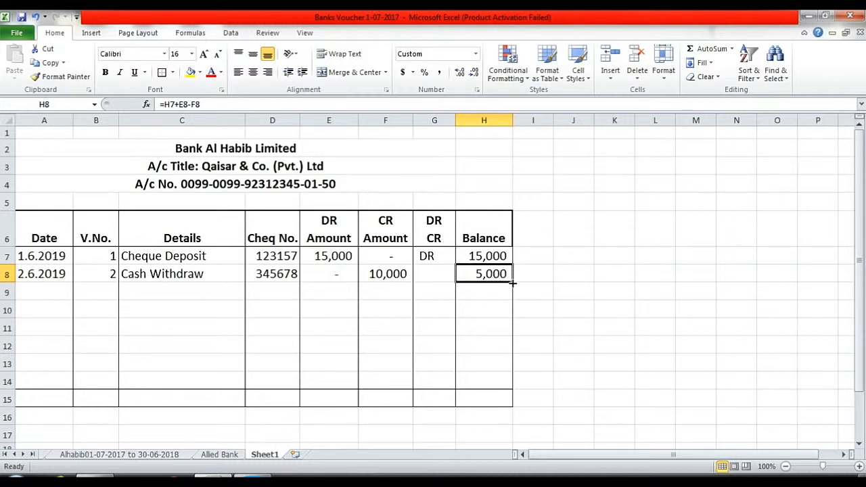
Fill the H8 balance formula down to H13 and enter DR in G8.
drag(513, 285, 512, 374)
click(490, 273)
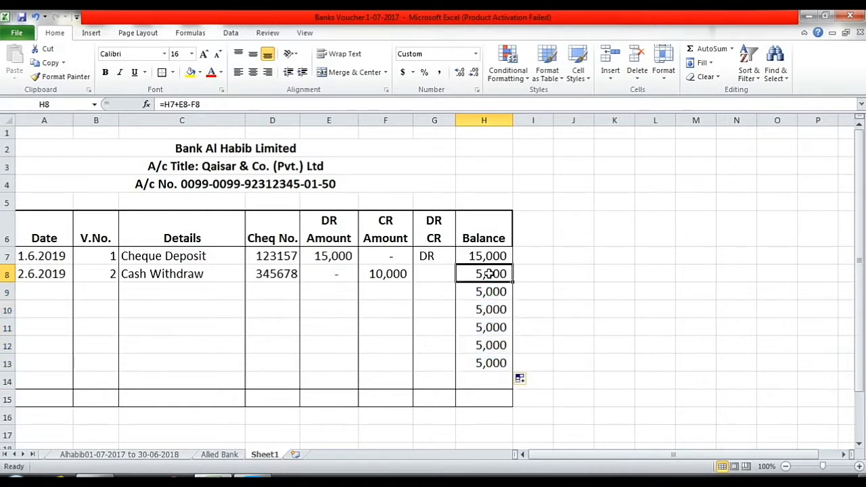
click(428, 273)
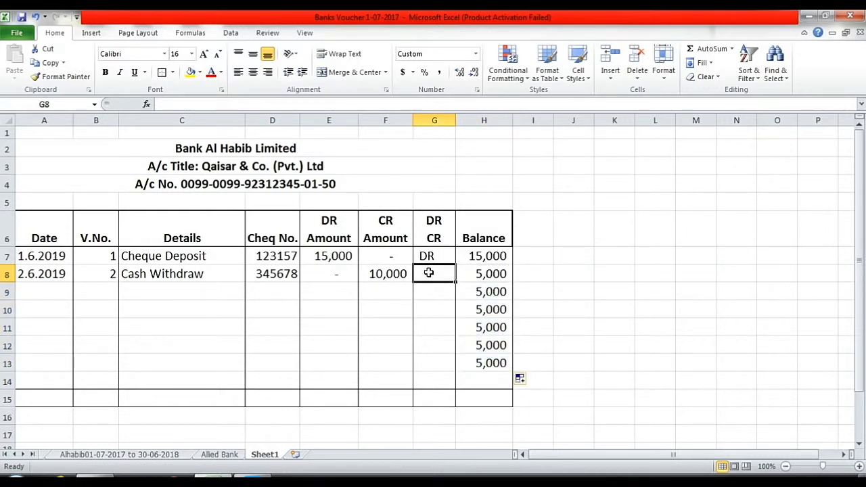
text(DR)
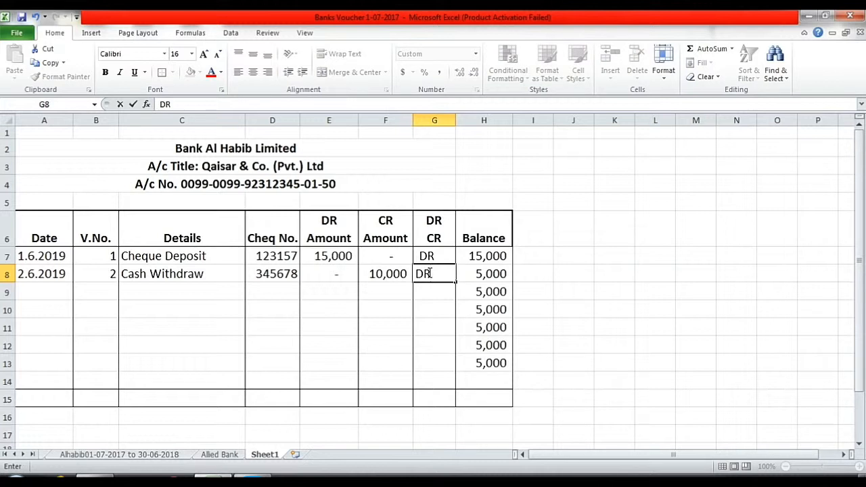
click(437, 308)
Centre the DR CR column cells G6:G14.
click(494, 273)
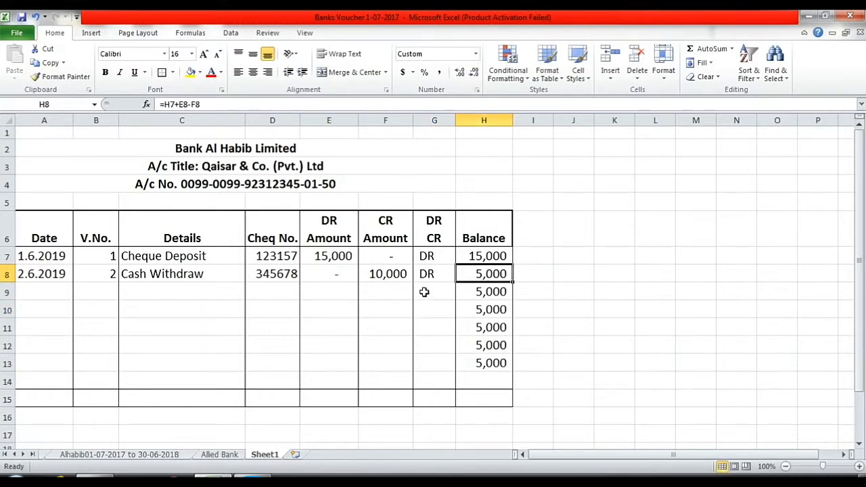
drag(438, 219, 440, 379)
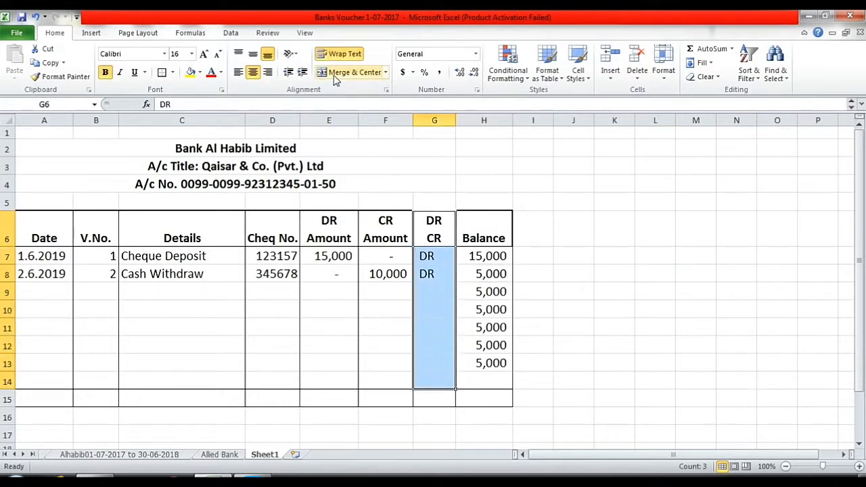
click(252, 72)
click(253, 73)
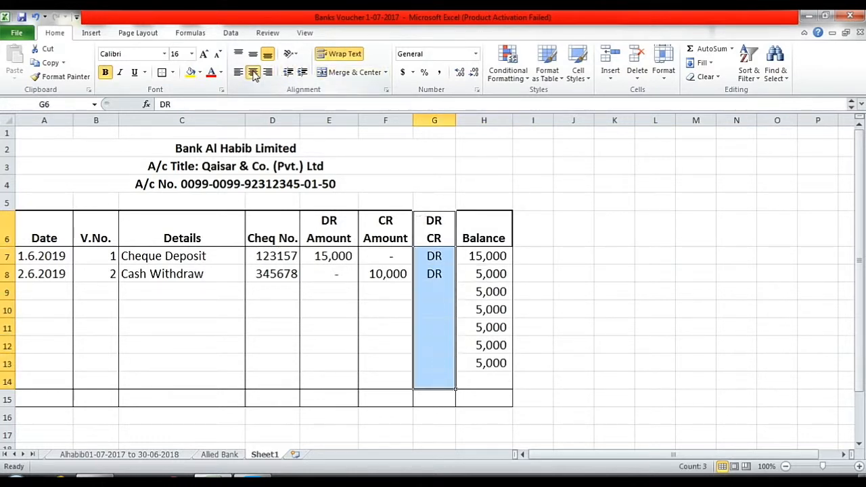
click(484, 274)
click(42, 291)
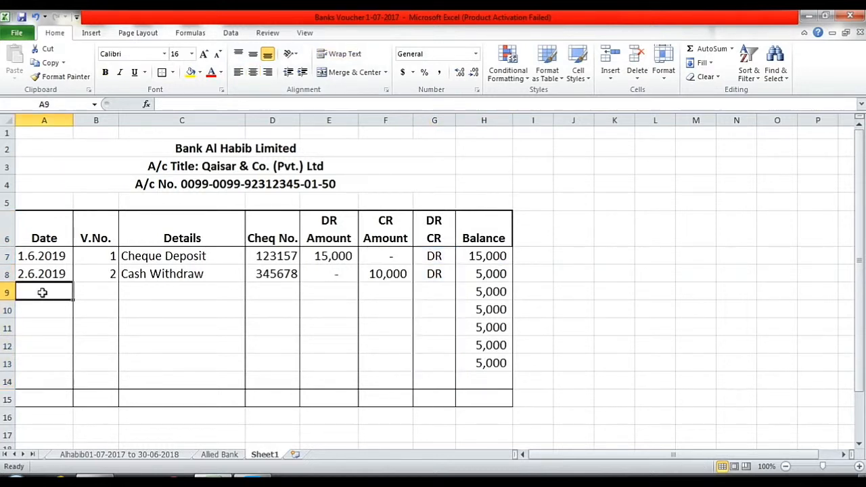
Start the row 9 entry: date 4.6.2019, voucher 3, 'Cash Deposit', cheque number 0.
text(4.6)
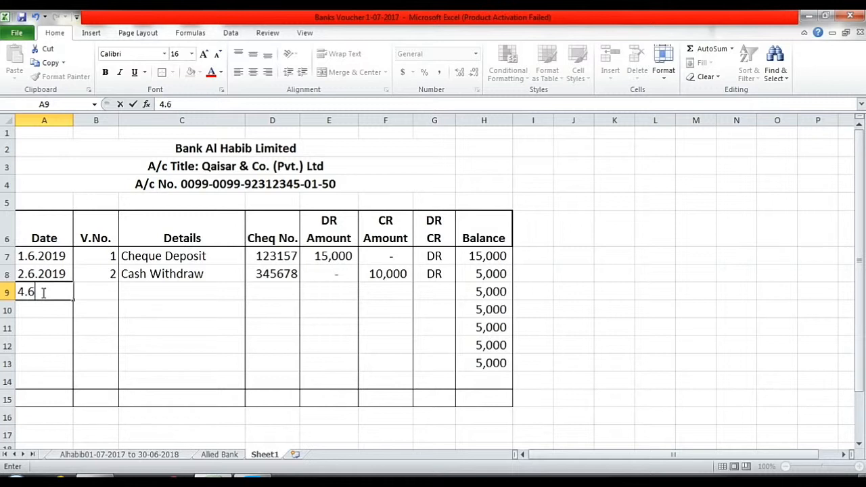
text(.2019)
key(Tab)
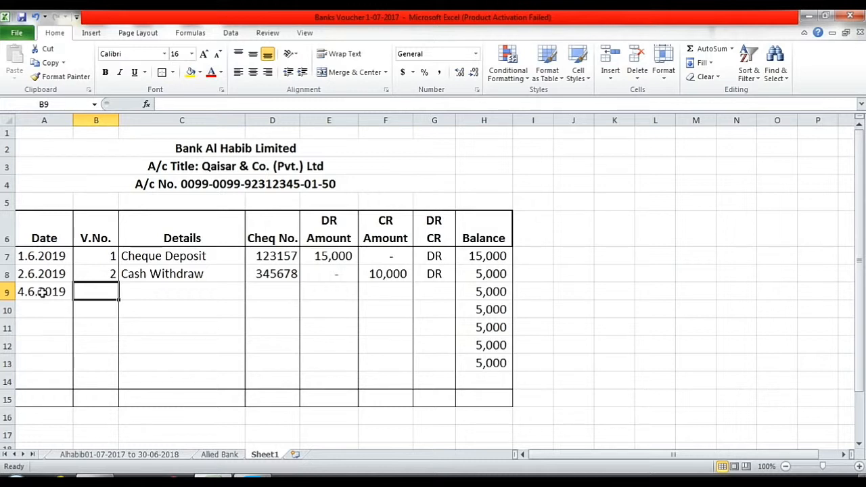
text(3)
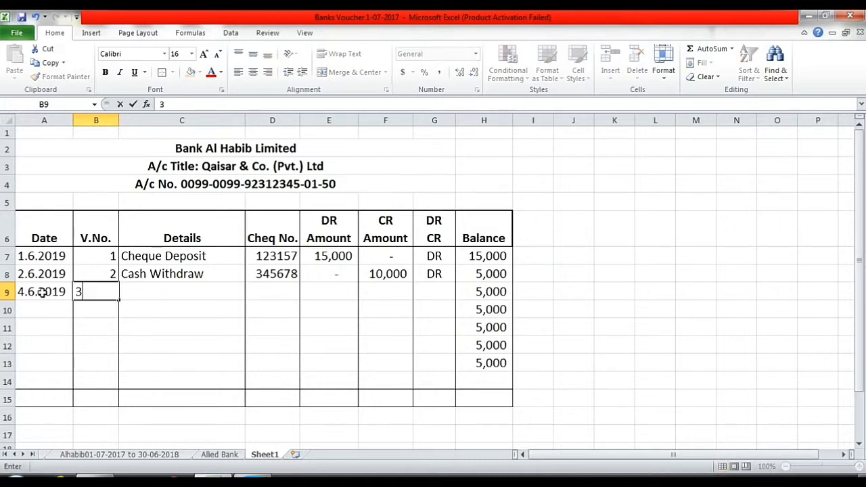
key(Tab)
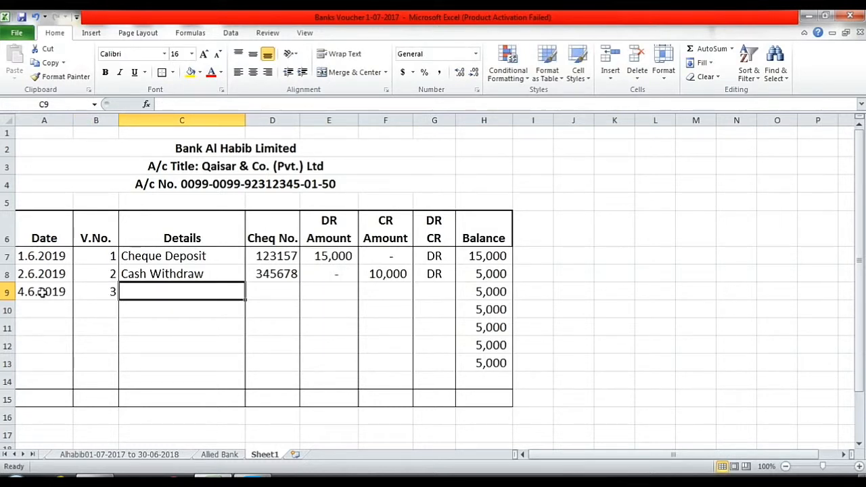
text(Cash )
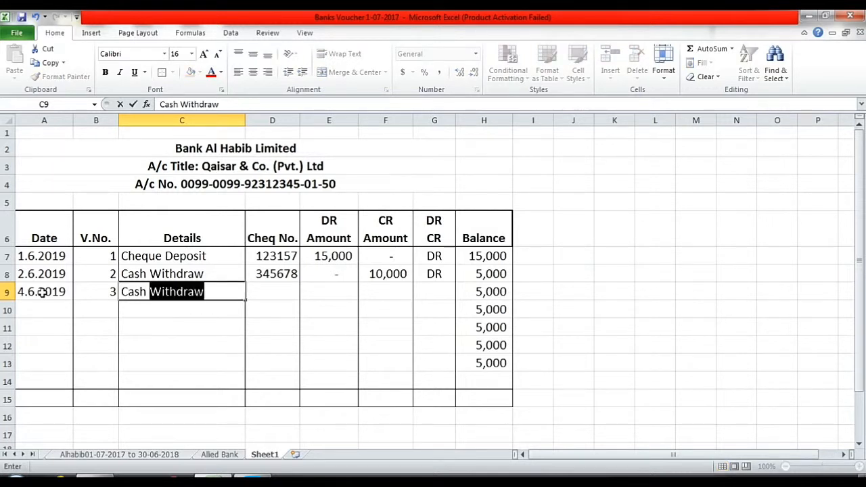
text(Dep)
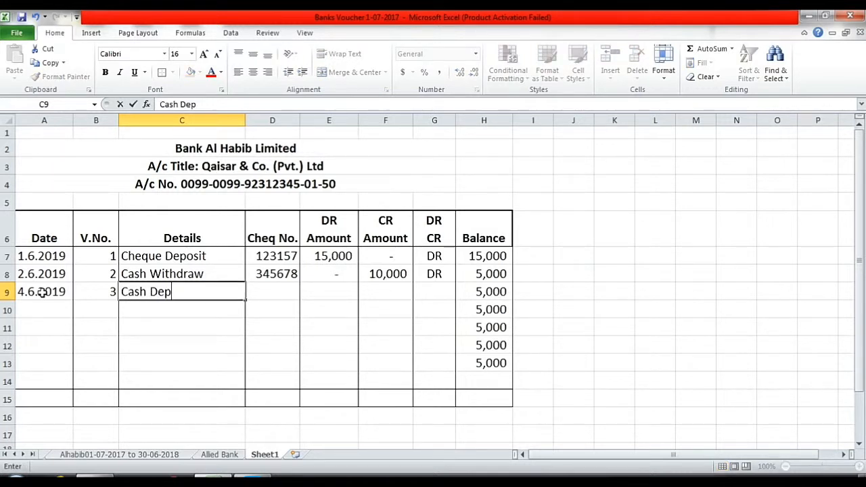
text(osit)
key(Tab)
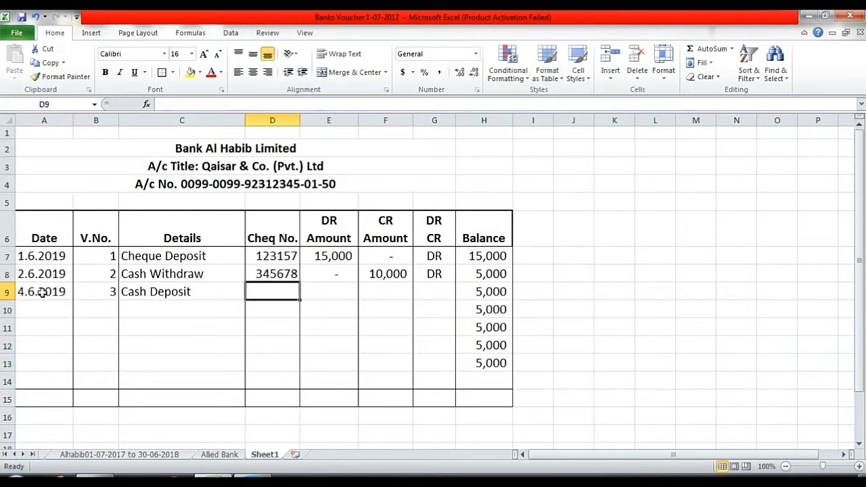
text(0)
key(Tab)
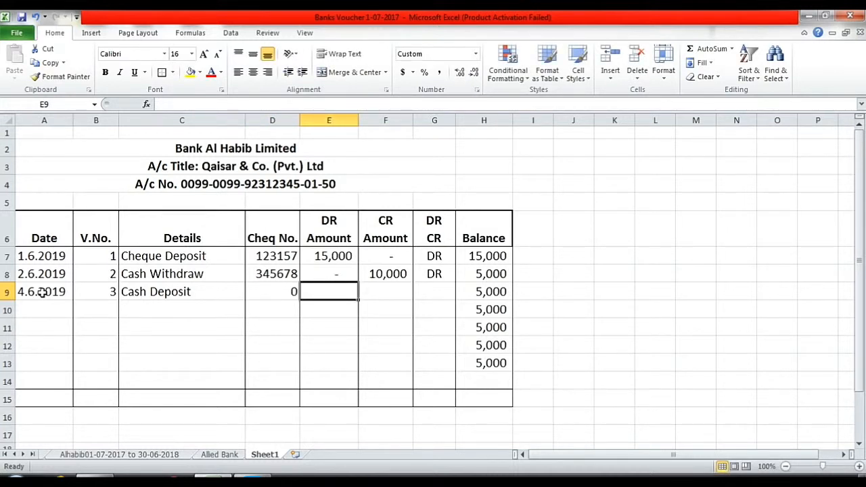
Enter 20,000 DR and 0 CR, and mark the Cash Deposit row as DR.
text(20000)
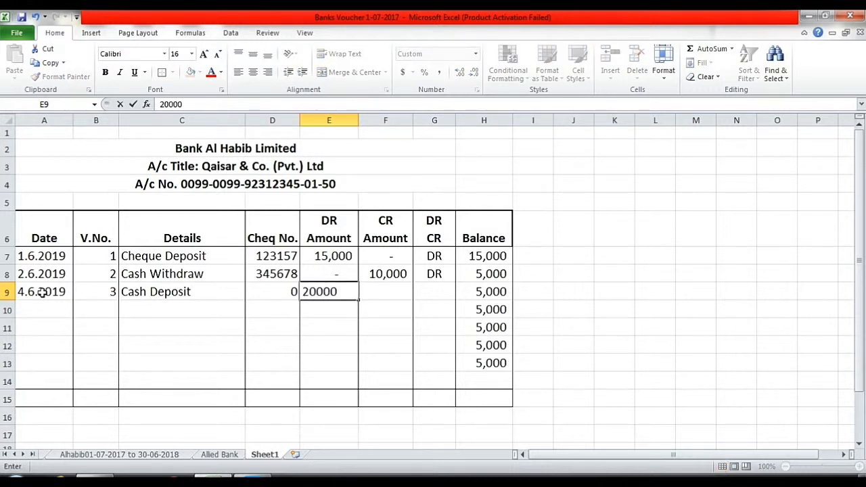
key(Tab)
text(0)
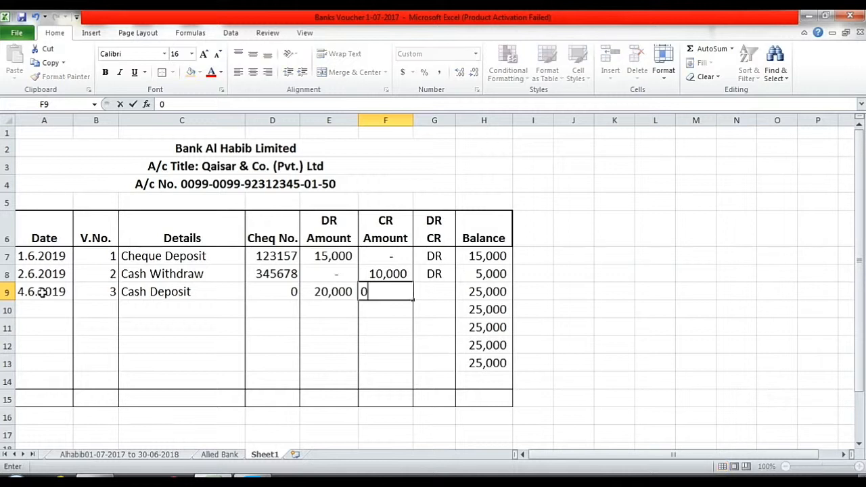
key(Tab)
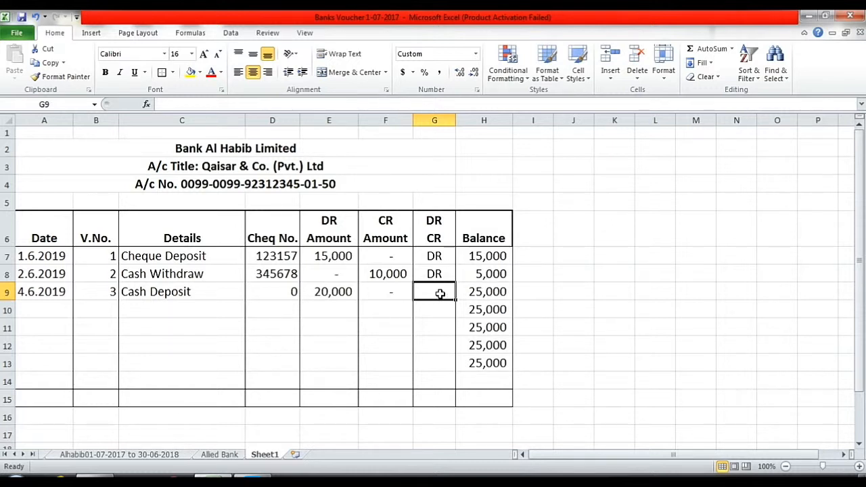
text(D)
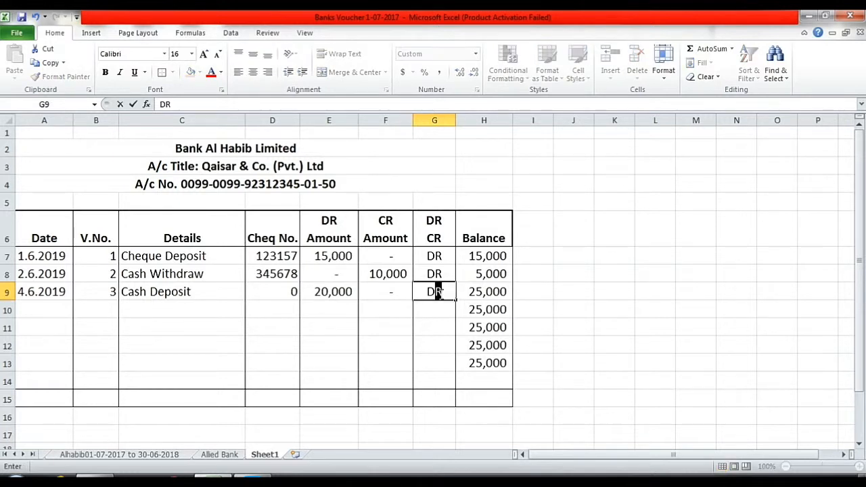
text(R)
click(42, 306)
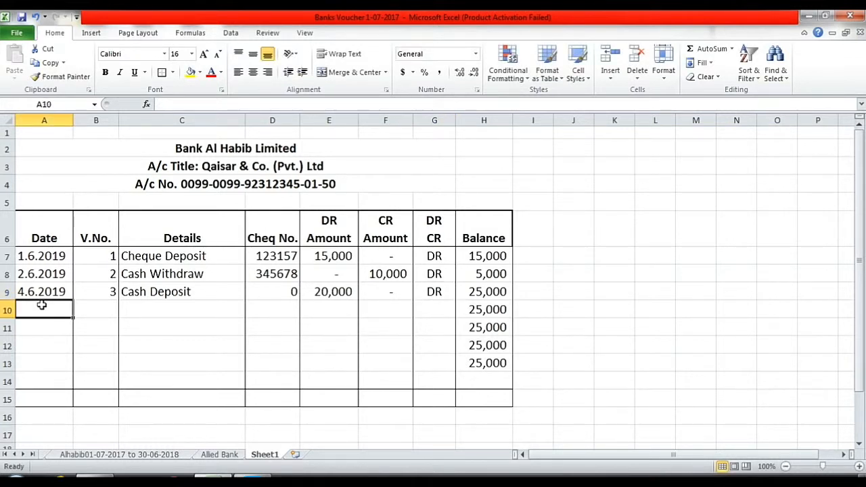
Fill row 10 with 6.6.2019, voucher 4, the cheque payment description, cheque 135678, DR 0, CR 8,000.
text(6)
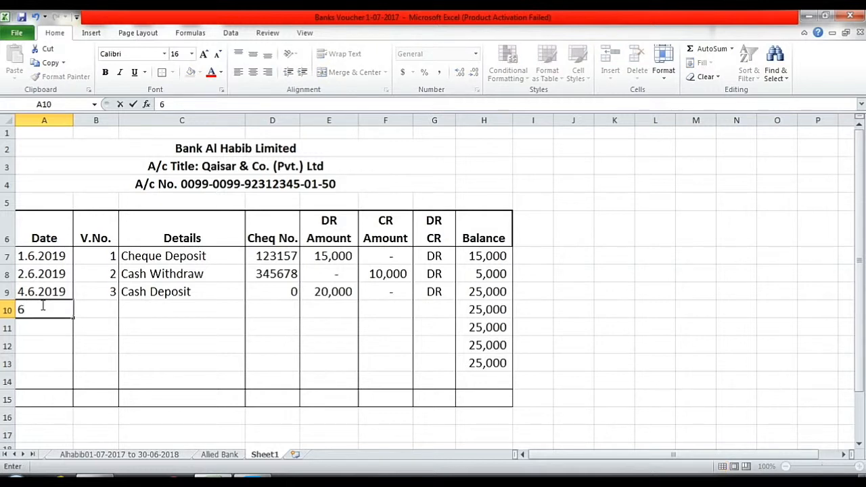
text(.6.2019)
key(Tab)
text(4)
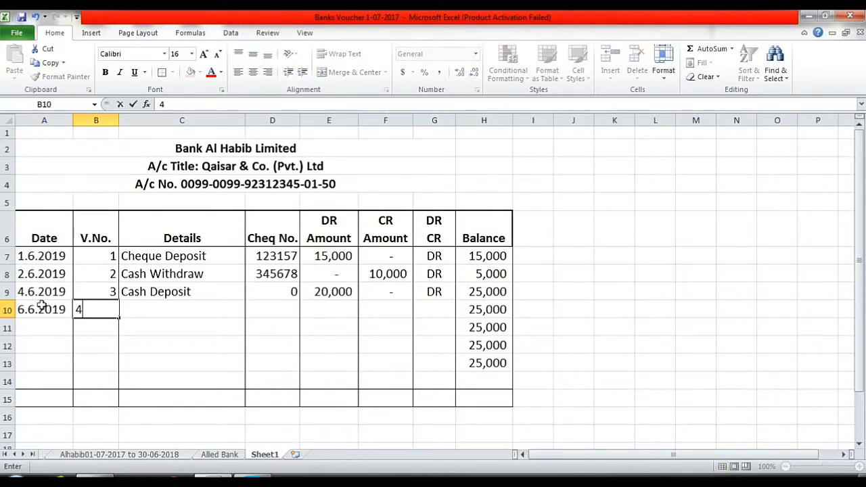
key(Tab)
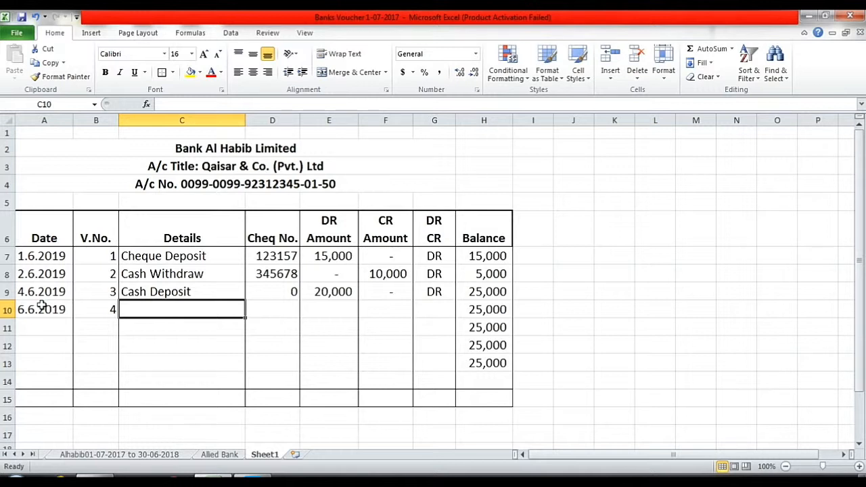
text(Ch)
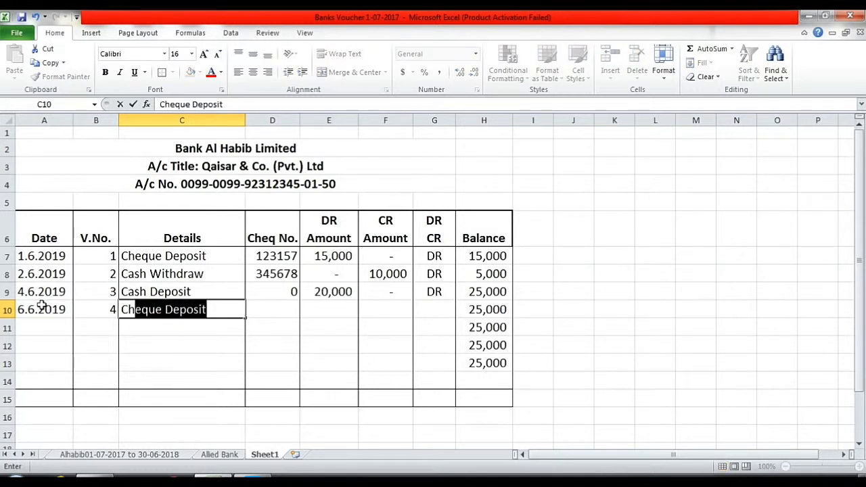
text(eque )
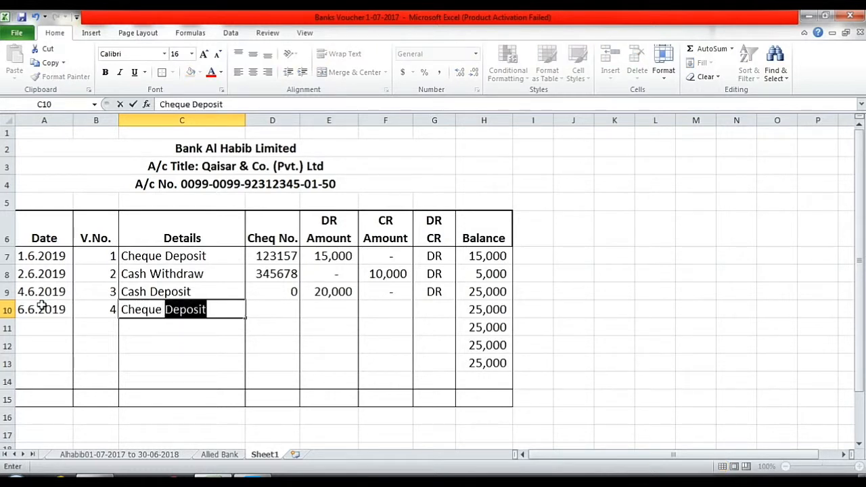
text(pai)
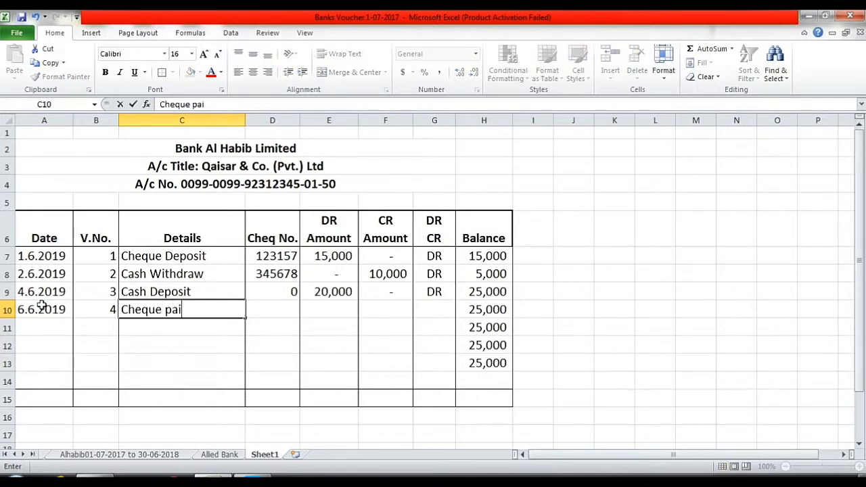
text(d to Ali)
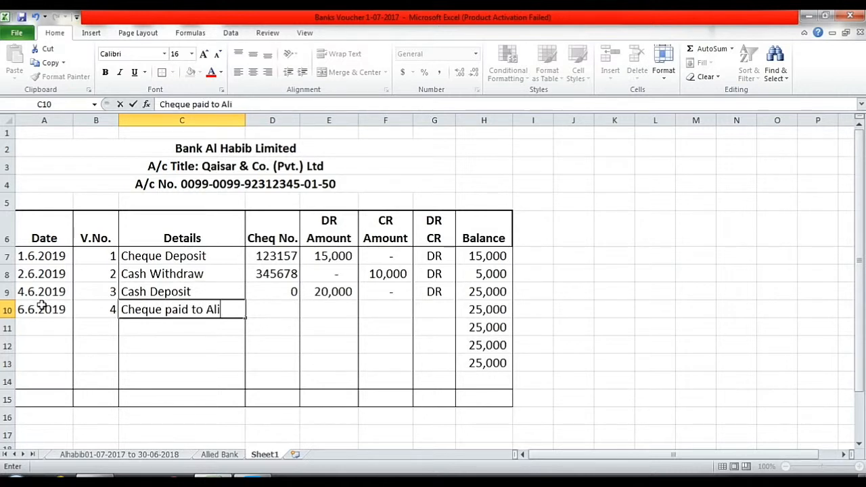
key(Tab)
text(135678)
key(Tab)
text(0)
key(Tab)
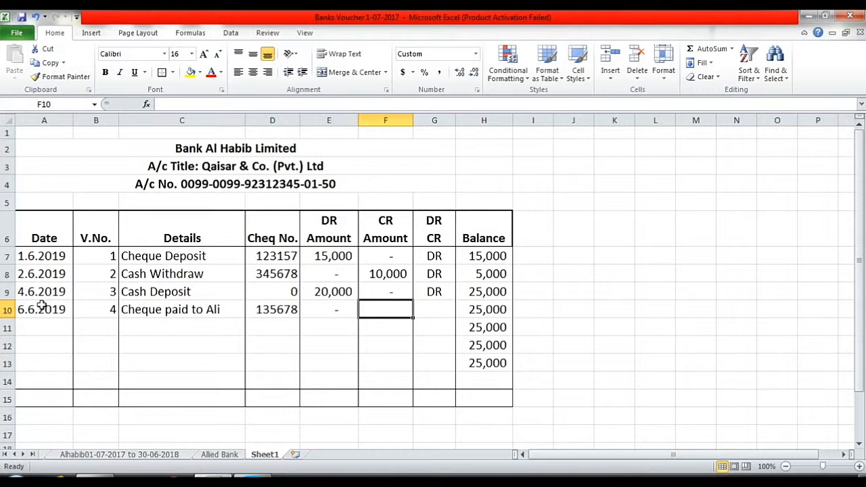
text(8000)
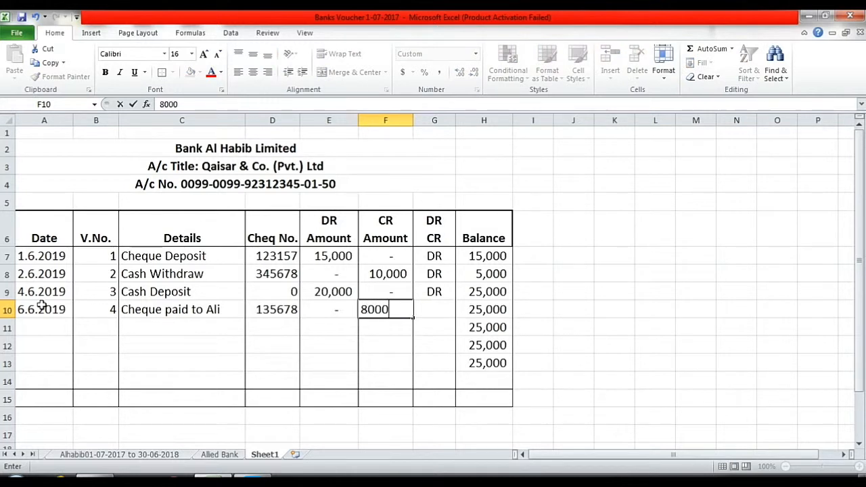
key(Tab)
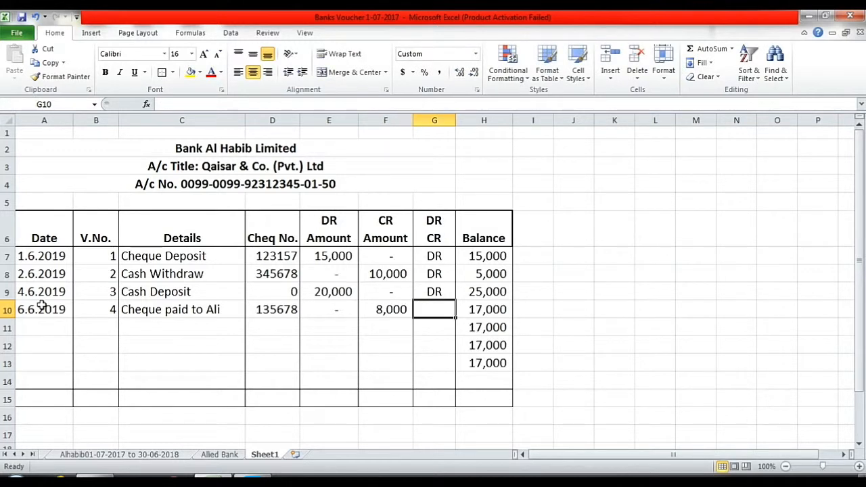
key(Tab)
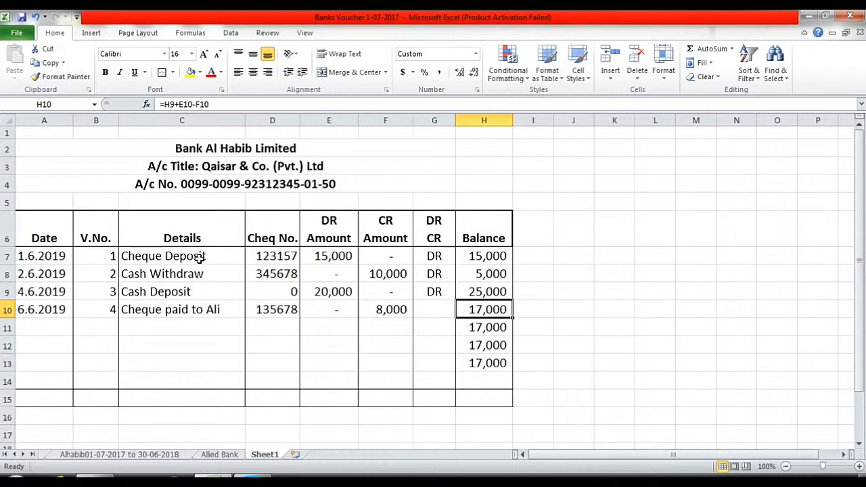
double_click(465, 309)
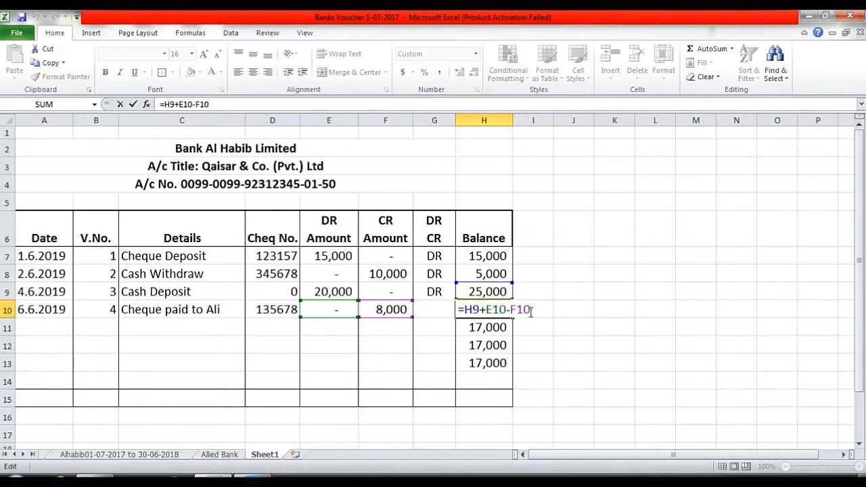
key(Return)
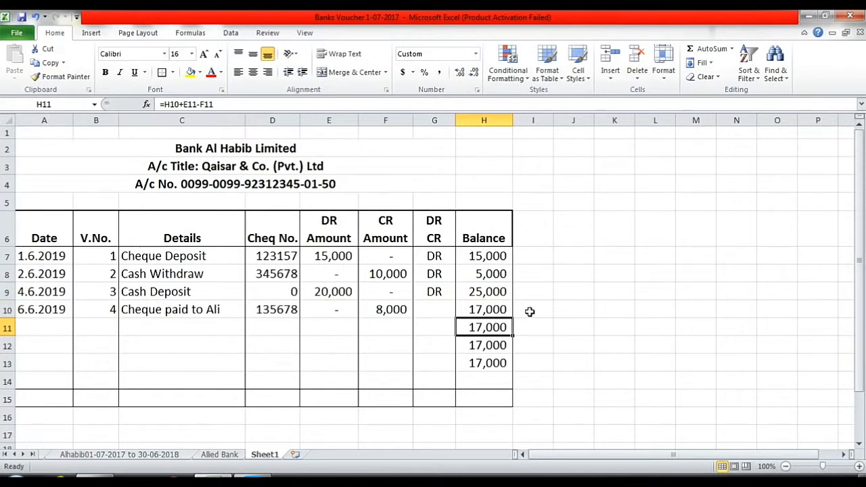
click(479, 310)
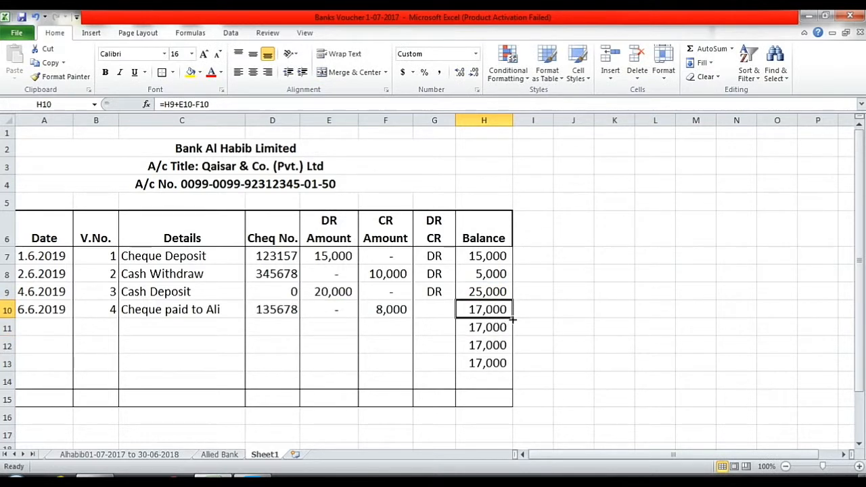
click(428, 308)
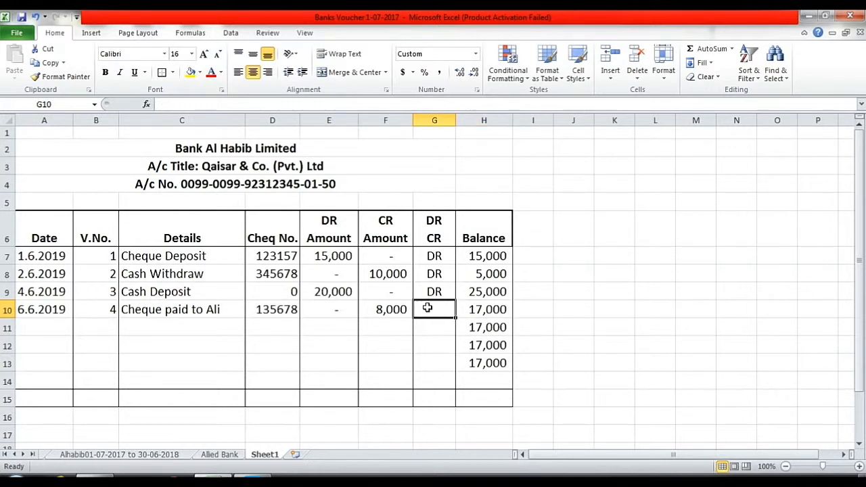
Mark the cheque payment as DR and enter 20,000 in CR cell F11.
text(DR)
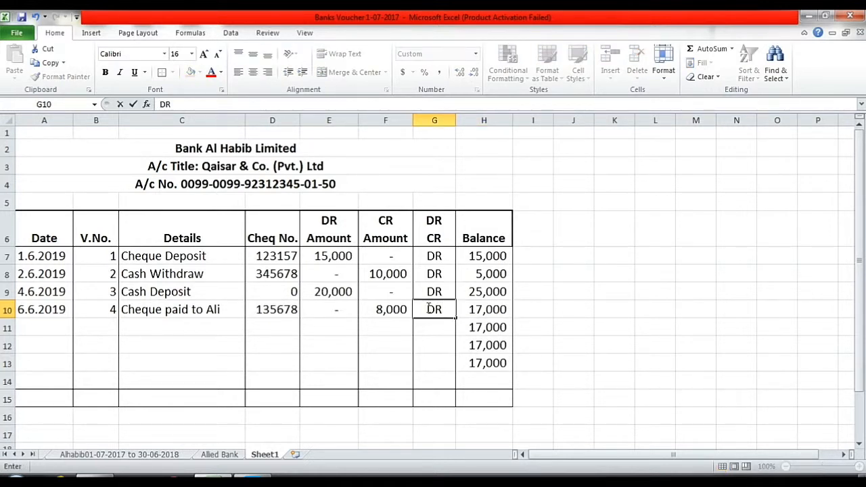
key(Return)
key(Left)
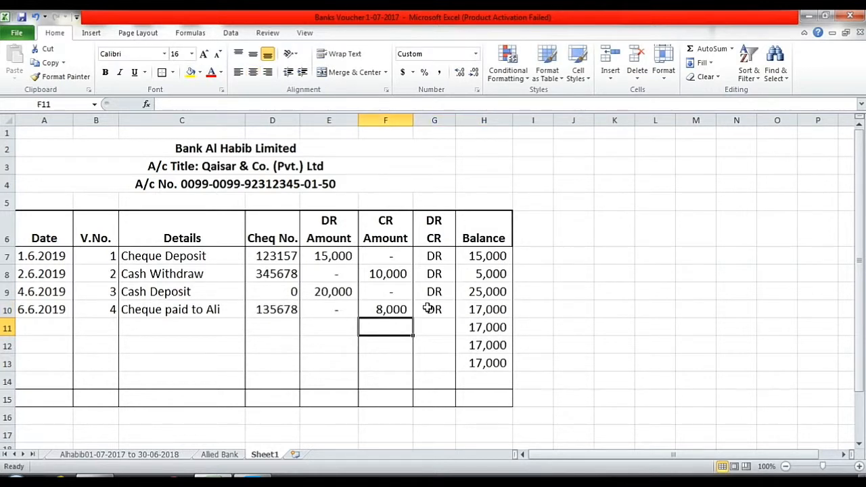
text(20000)
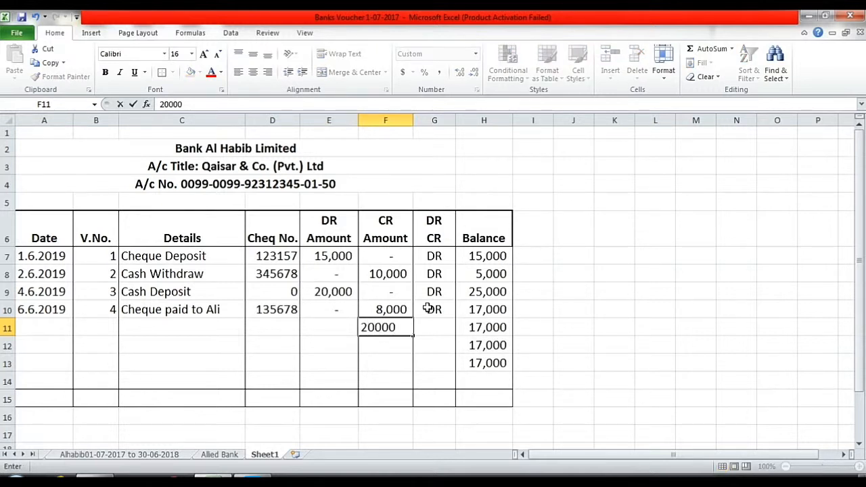
key(Return)
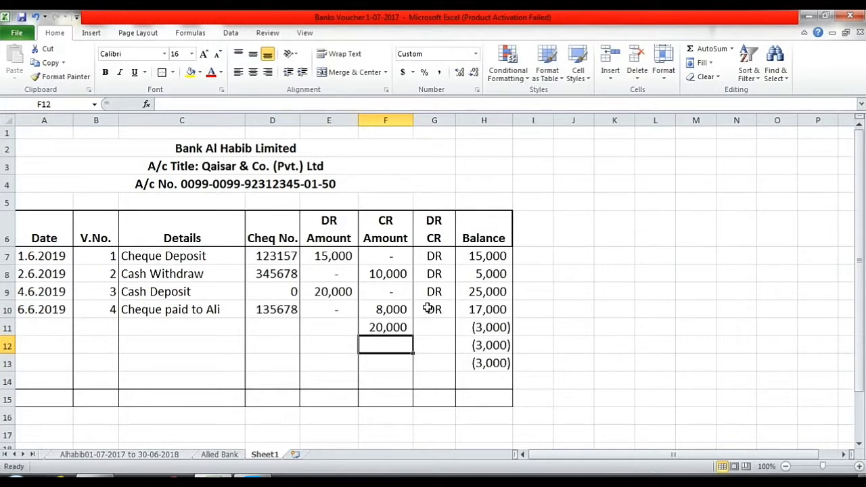
key(Left)
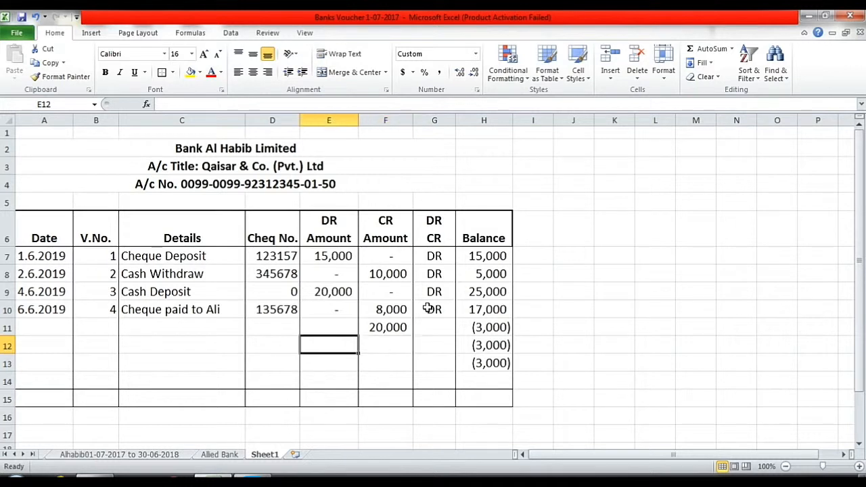
key(Up)
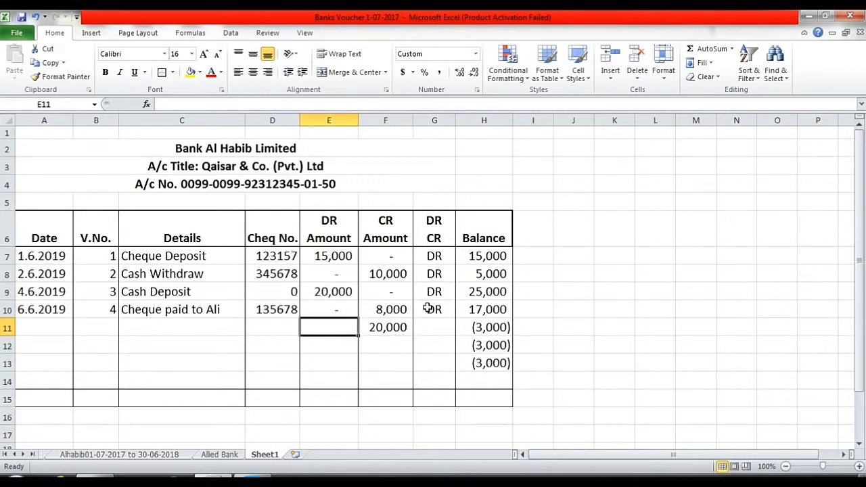
key(Right)
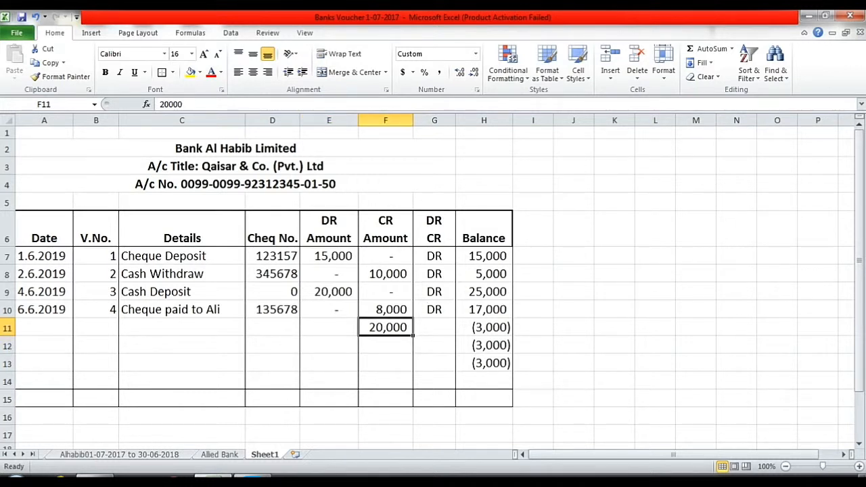
drag(42, 398, 290, 398)
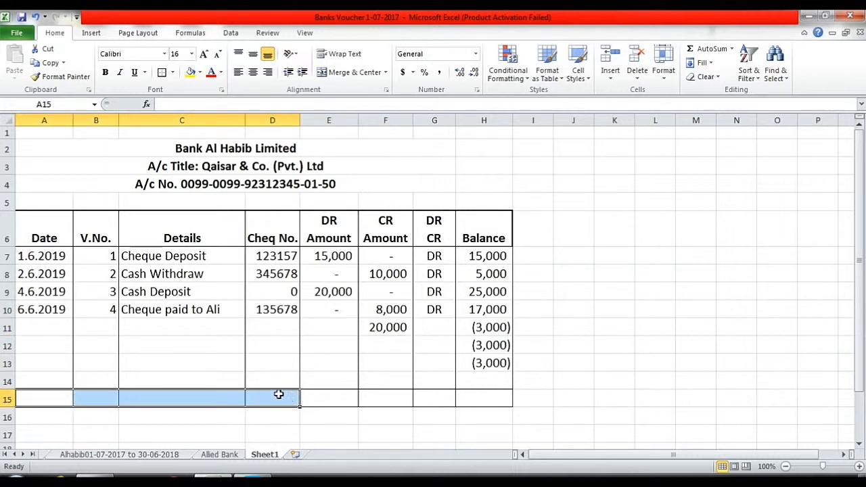
Merge A15:D15 into a centred 'Total' label and begin a formula in E15.
click(340, 73)
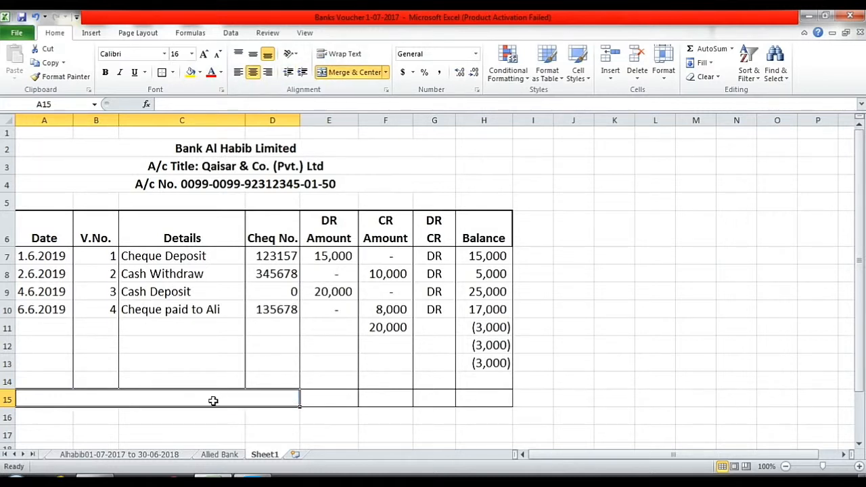
text(To)
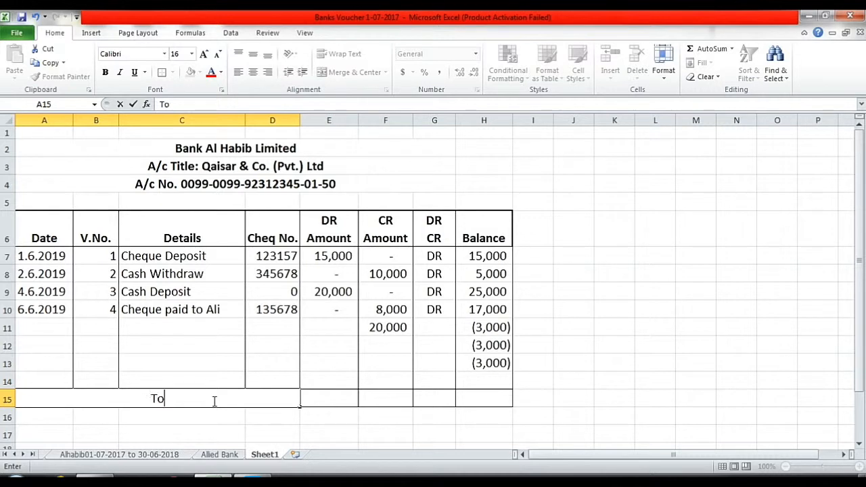
text(tal)
key(Tab)
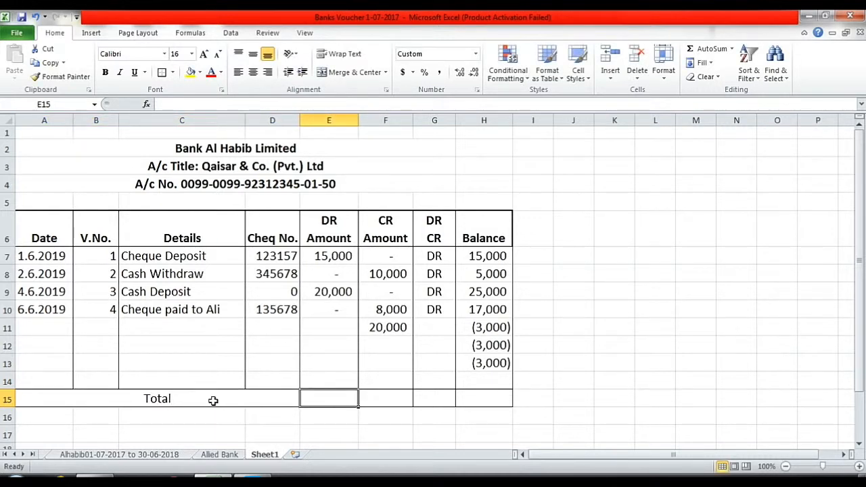
text(=)
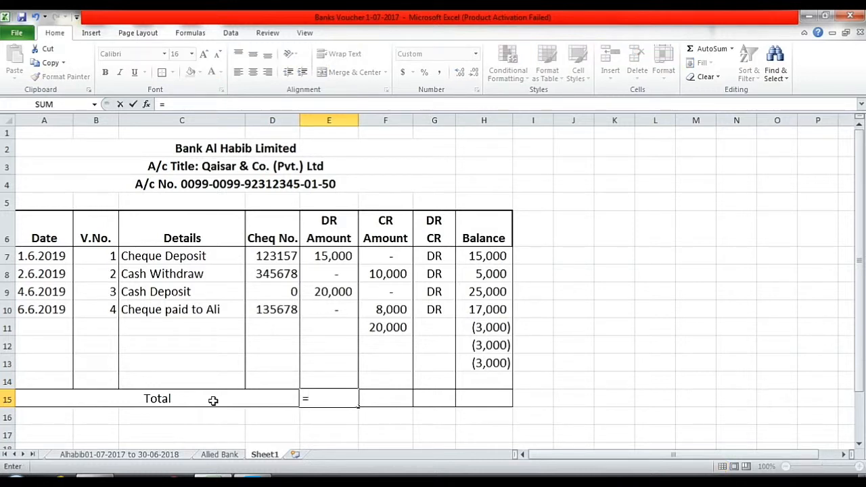
AutoSum E7:E14 into E15 so the DR total shows 35,000.
key(BackSpace)
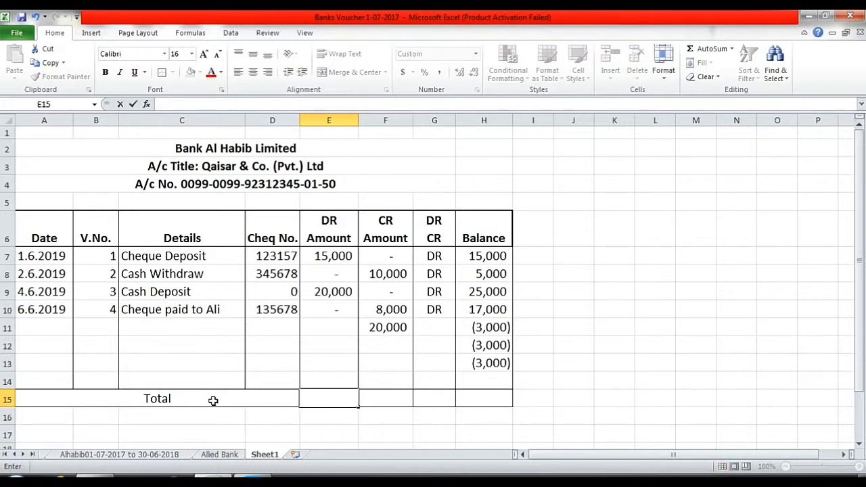
click(332, 257)
drag(332, 257, 334, 400)
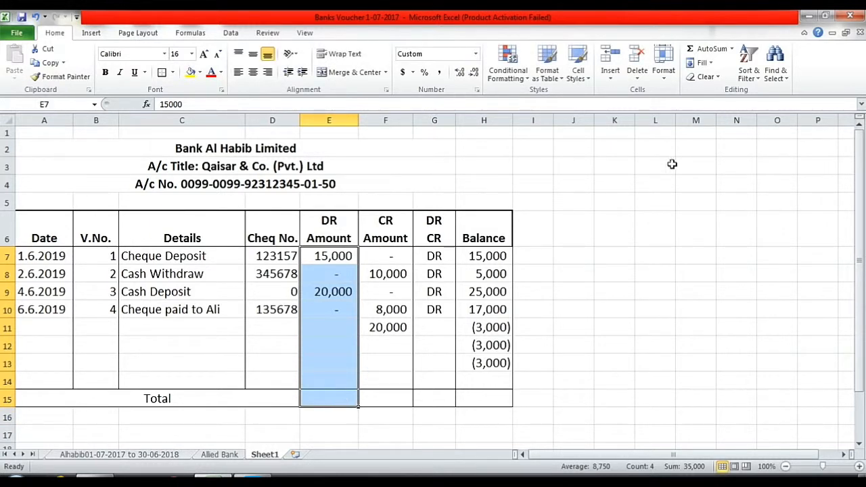
click(712, 49)
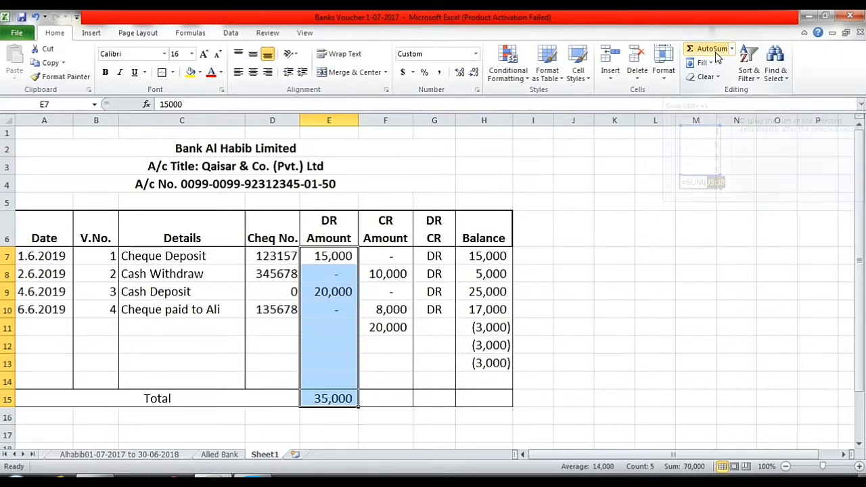
click(339, 401)
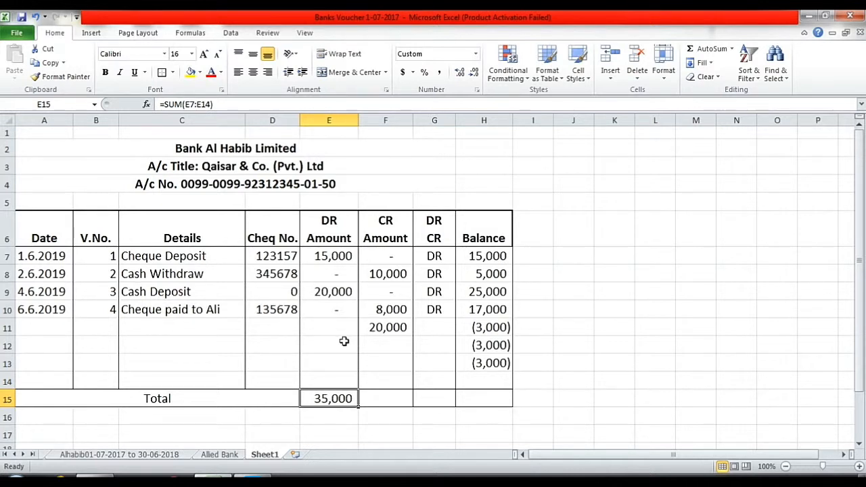
click(398, 398)
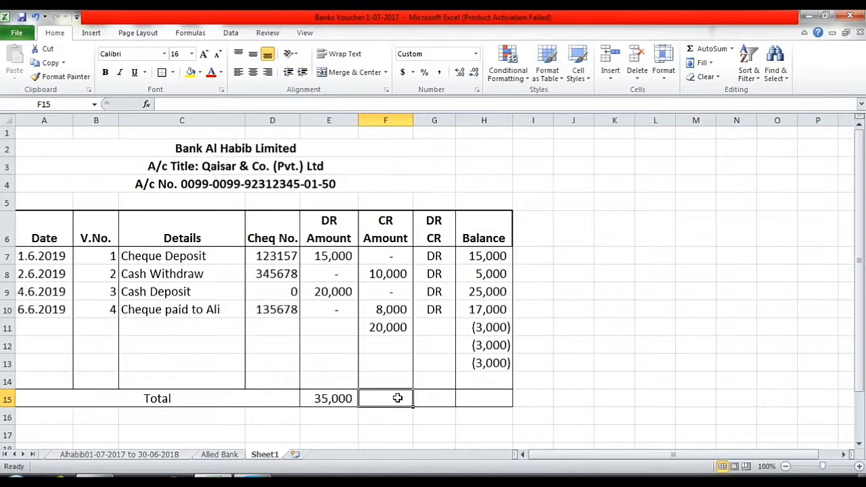
Enter =SUM(F7:F14) in F15 to get the 38,000 CR total.
text(=)
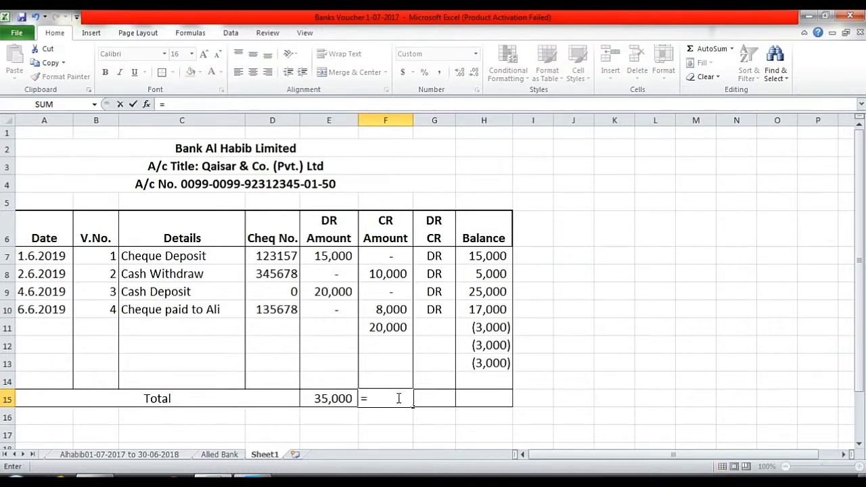
text(sum)
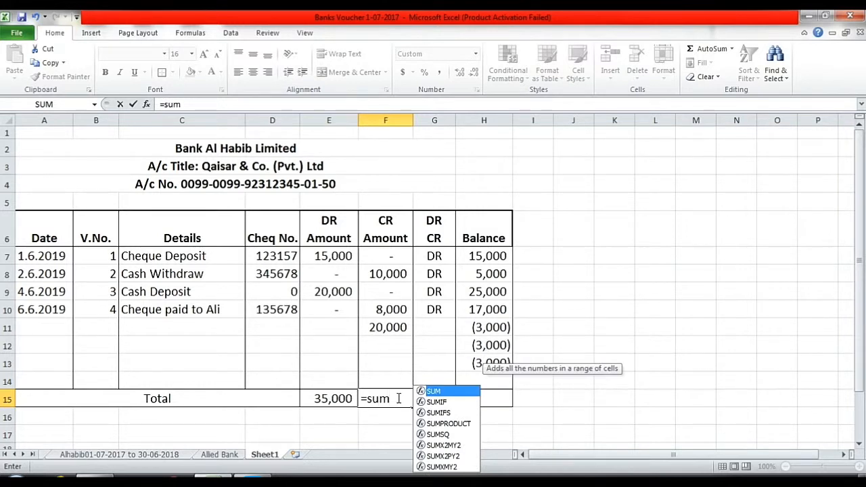
text(()
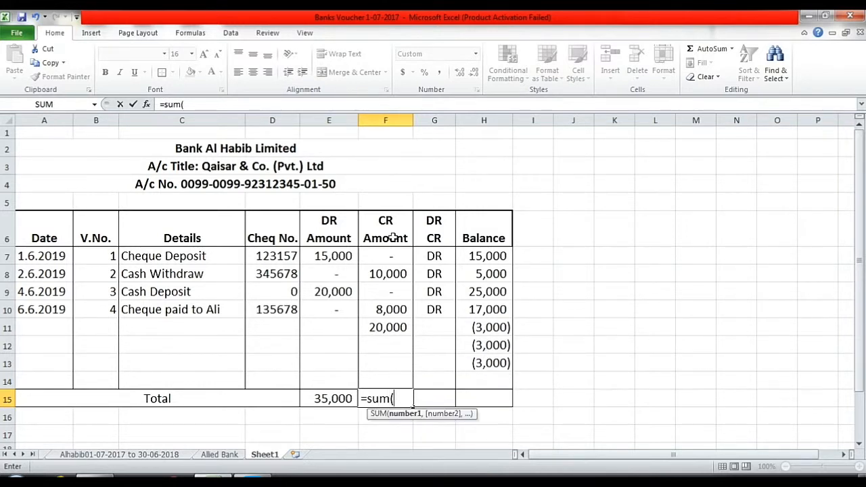
click(385, 257)
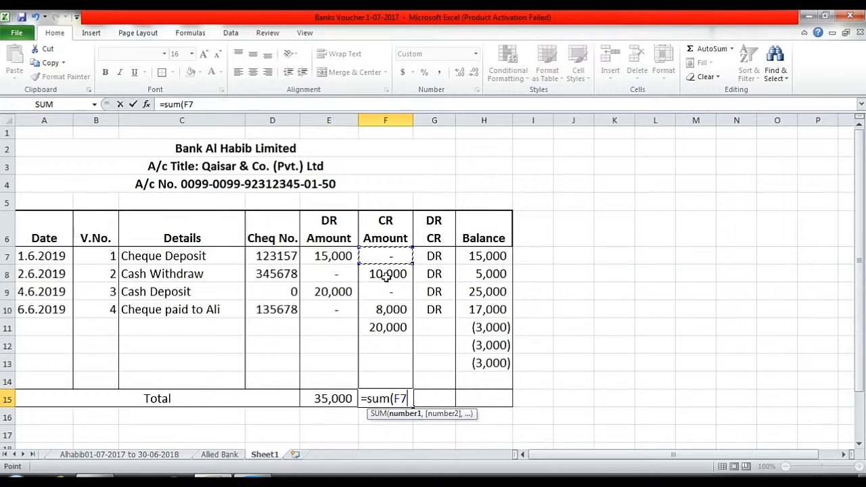
key(F8)
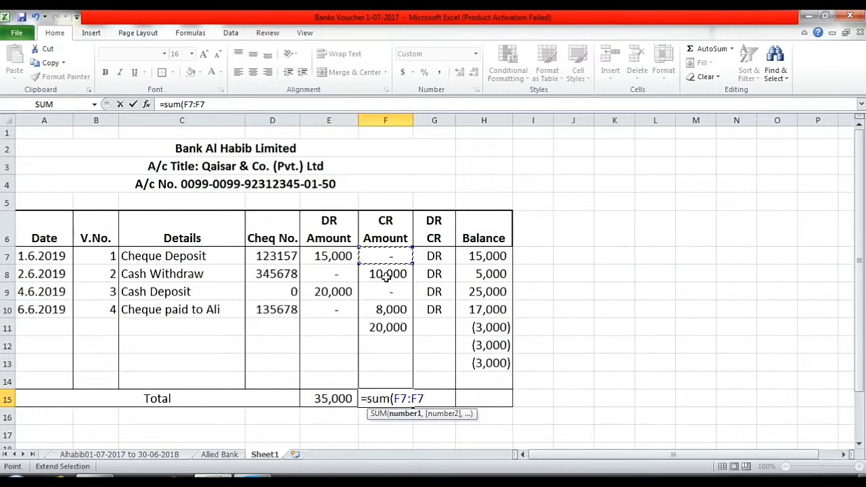
shift+click(380, 379)
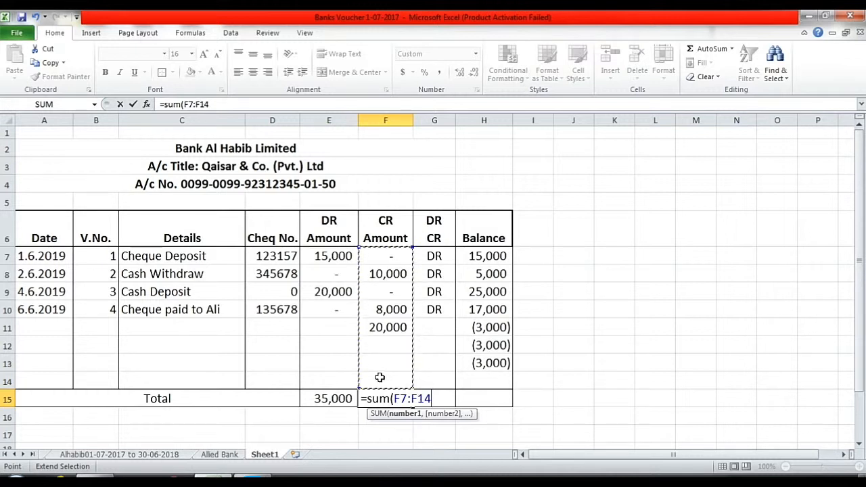
text())
key(Return)
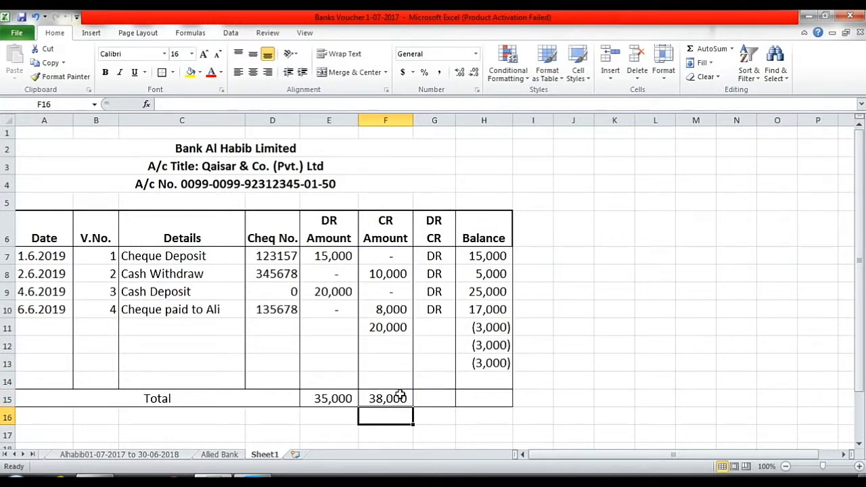
click(435, 399)
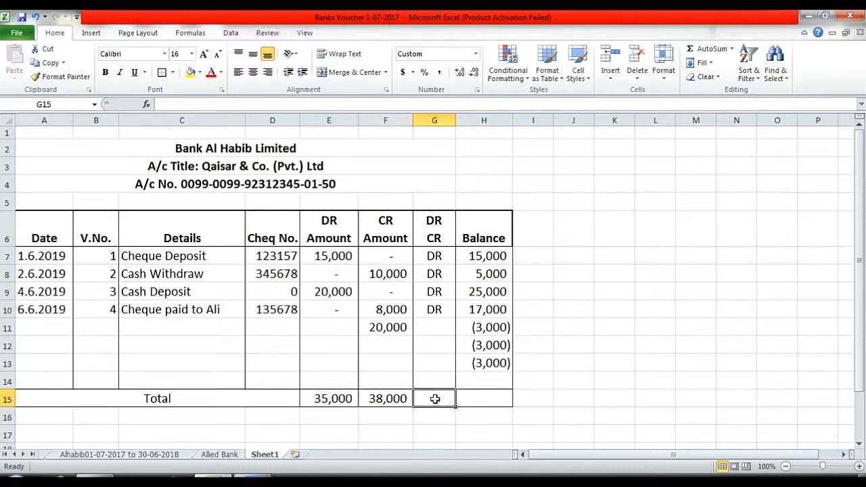
Label the Total row's DR/CR cell G15 as CR.
text(C)
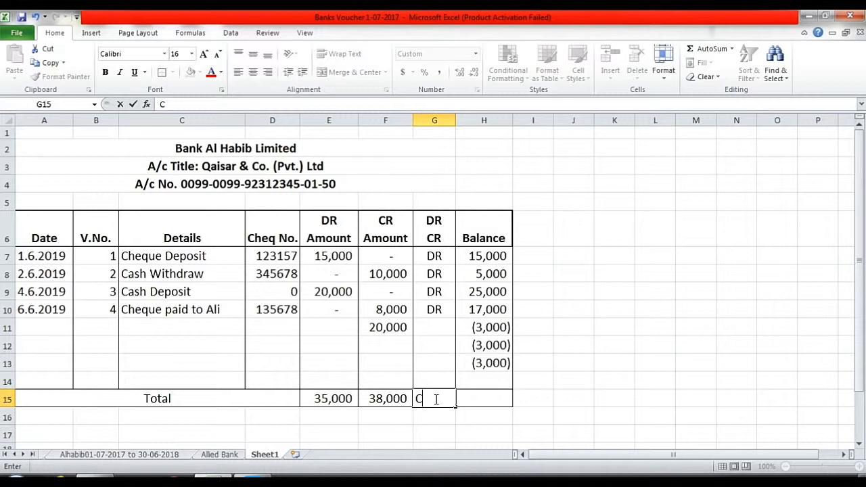
text(R)
click(487, 396)
click(430, 397)
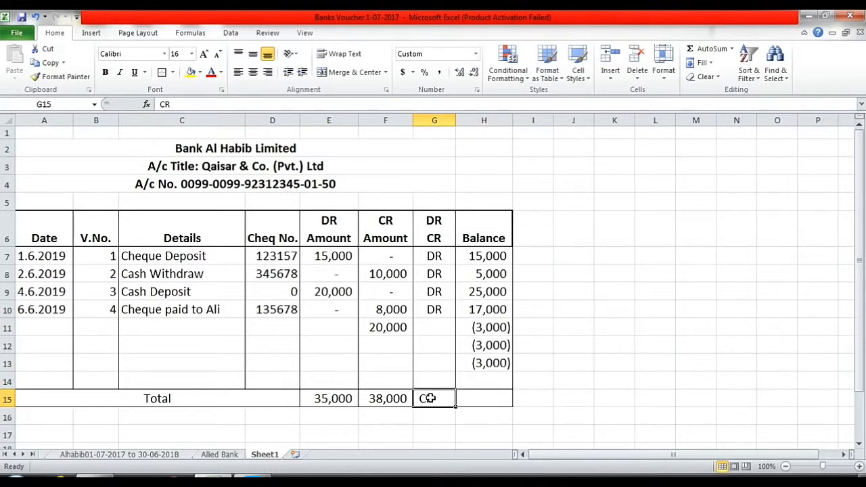
click(465, 399)
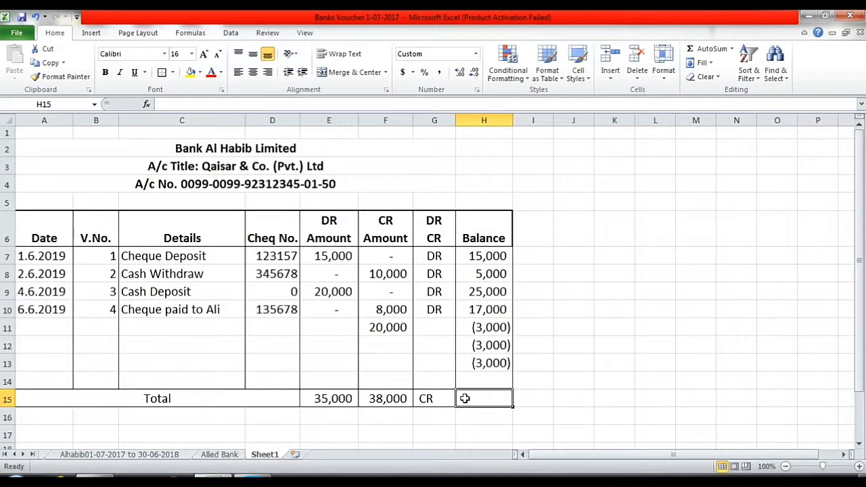
Enter =E15-F15 in H15 for a (3,000) closing balance.
text(=)
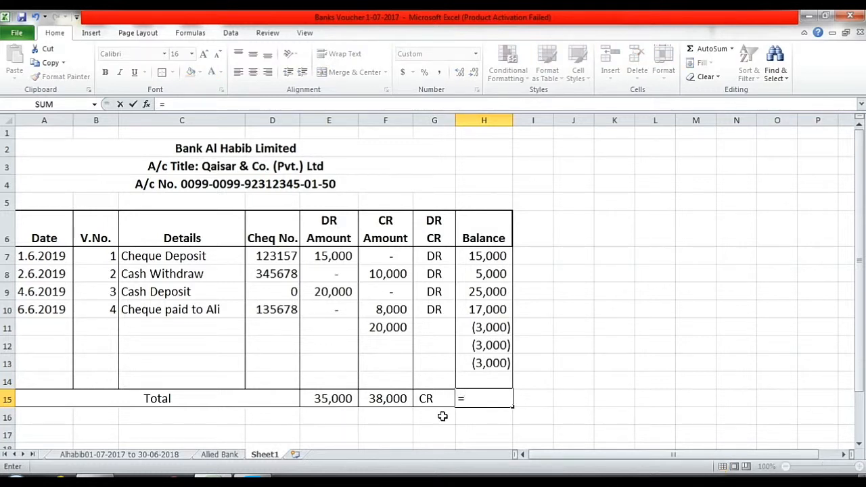
click(339, 399)
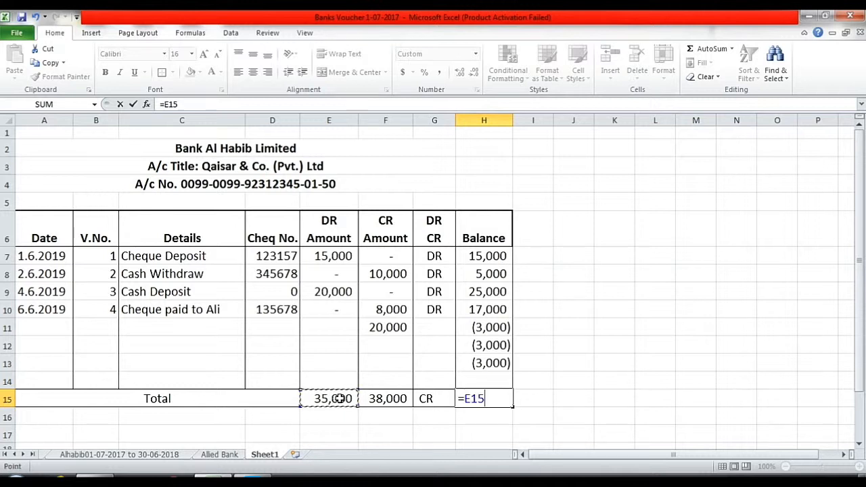
text(-)
click(395, 398)
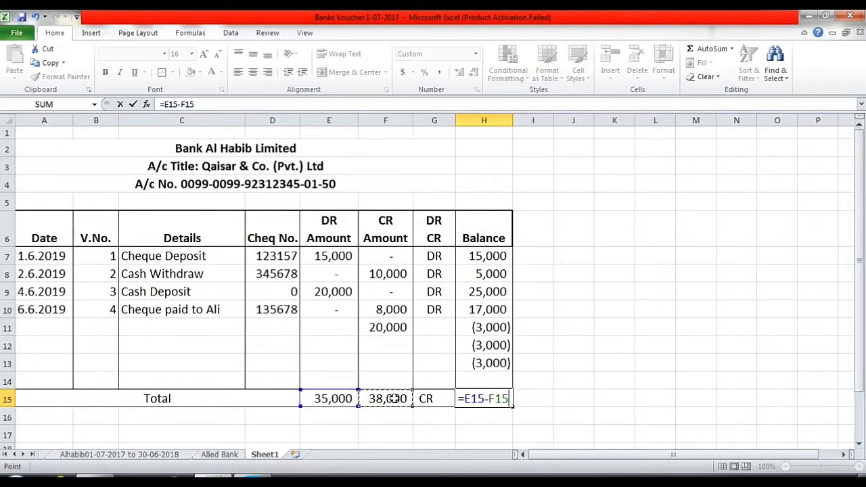
key(Return)
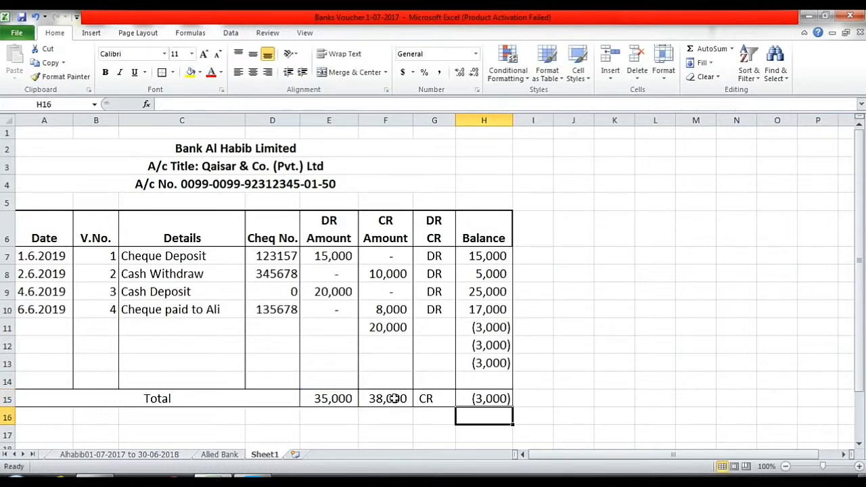
click(398, 328)
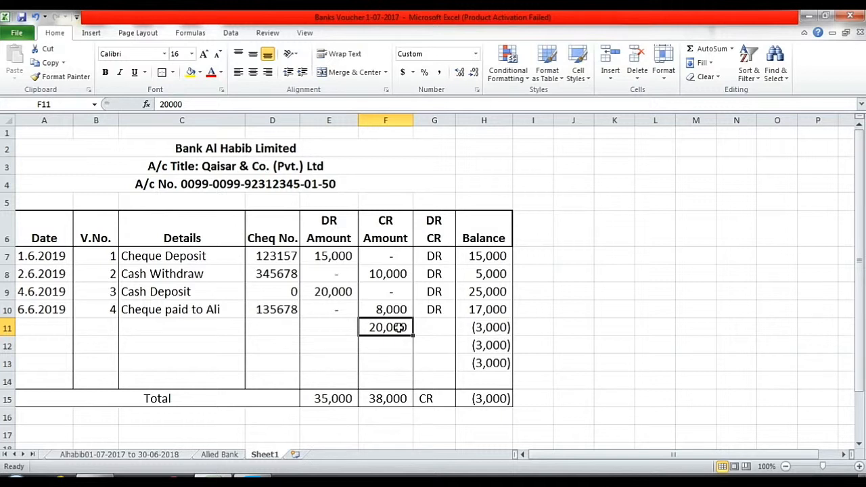
Delete the stray 20,000 in F11, leaving an 18,000 CR total and 17,000 closing balance.
key(Delete)
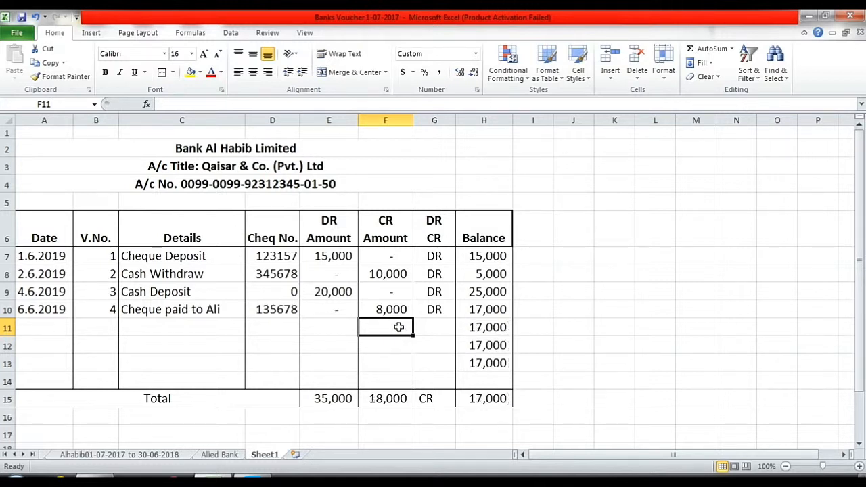
click(492, 394)
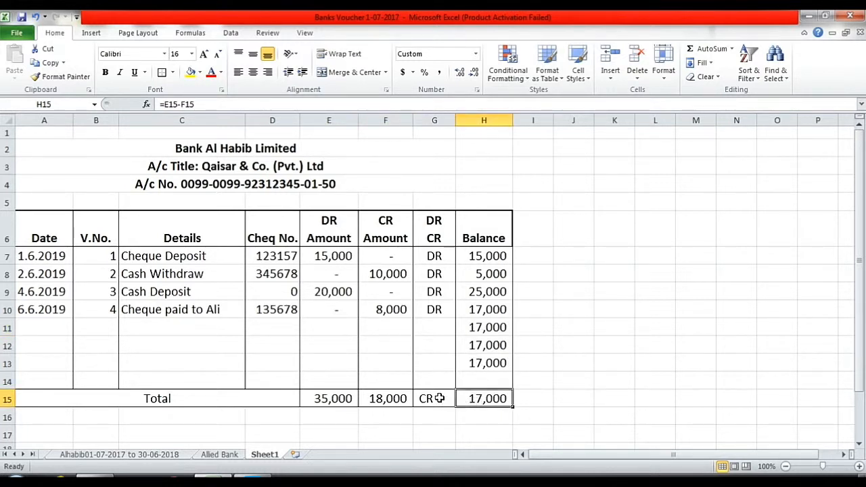
click(225, 148)
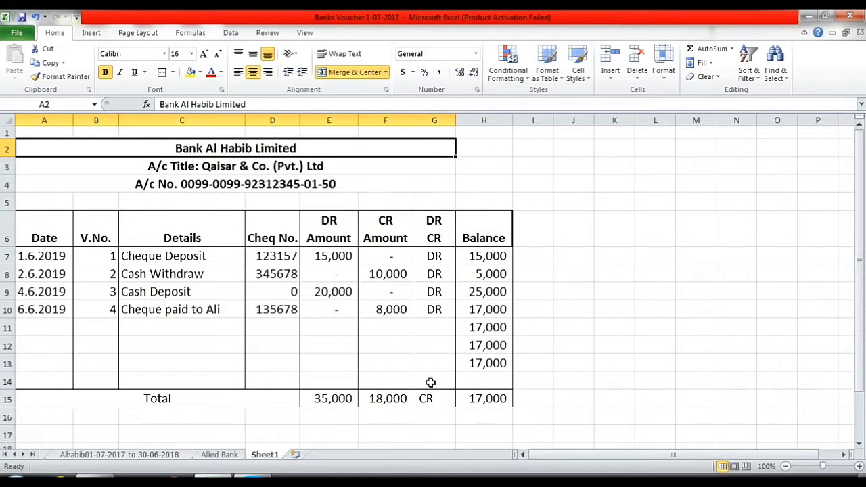
click(490, 401)
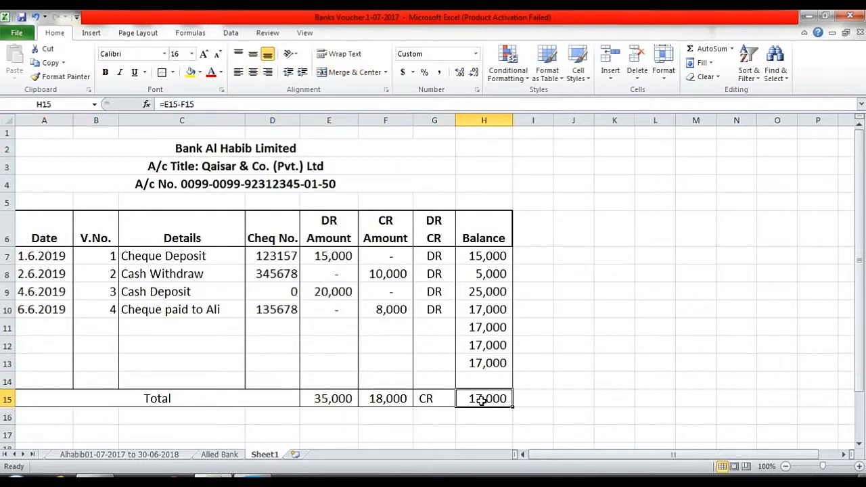